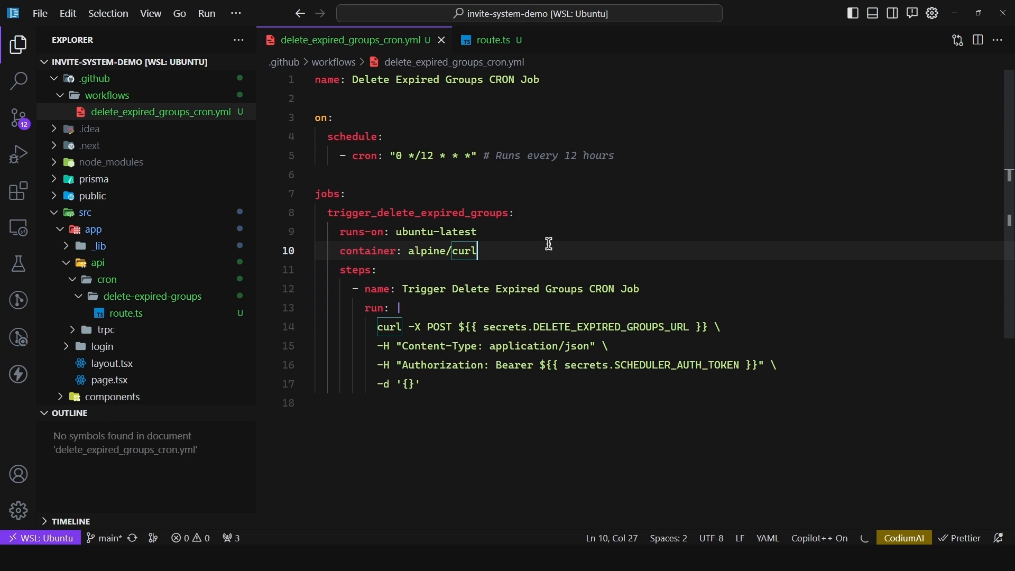
# Step: On the whiteboard, circle Serverless and underline 'short-lived' and 'stateless' with the laser
pyautogui.hotkey('alt', 'Tab')
pyautogui.press('d')
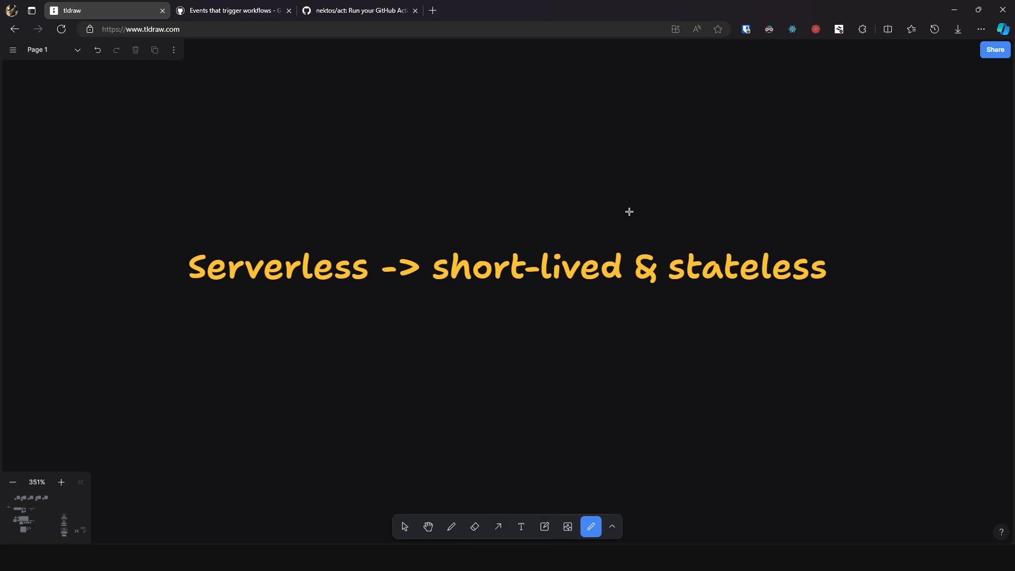
pyautogui.hscroll(-1, 623, 207)
pyautogui.moveTo(318, 222); pyautogui.dragTo(298, 202)
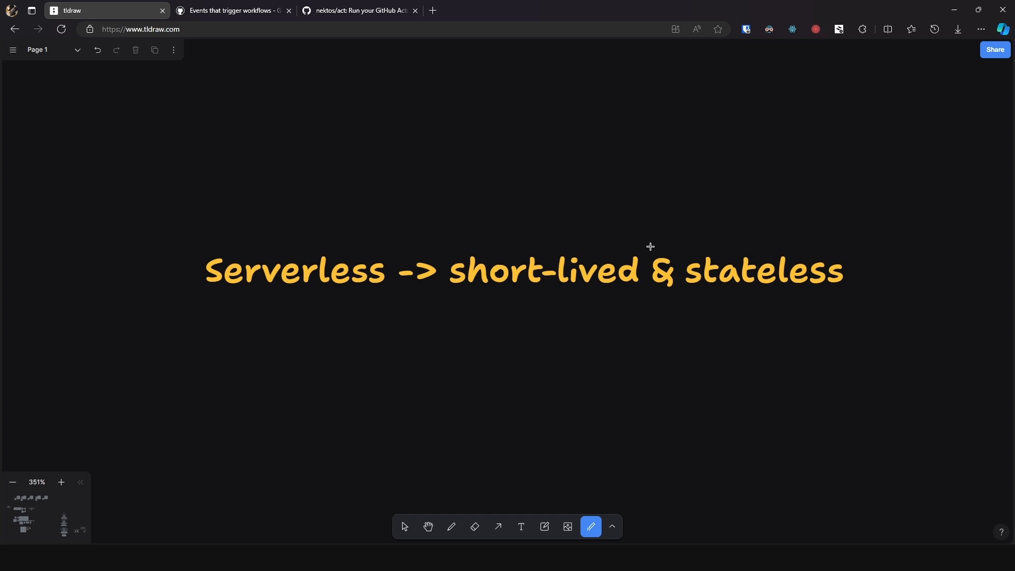
pyautogui.moveTo(429, 299); pyautogui.dragTo(635, 301)
pyautogui.moveTo(706, 270); pyautogui.dragTo(801, 230)
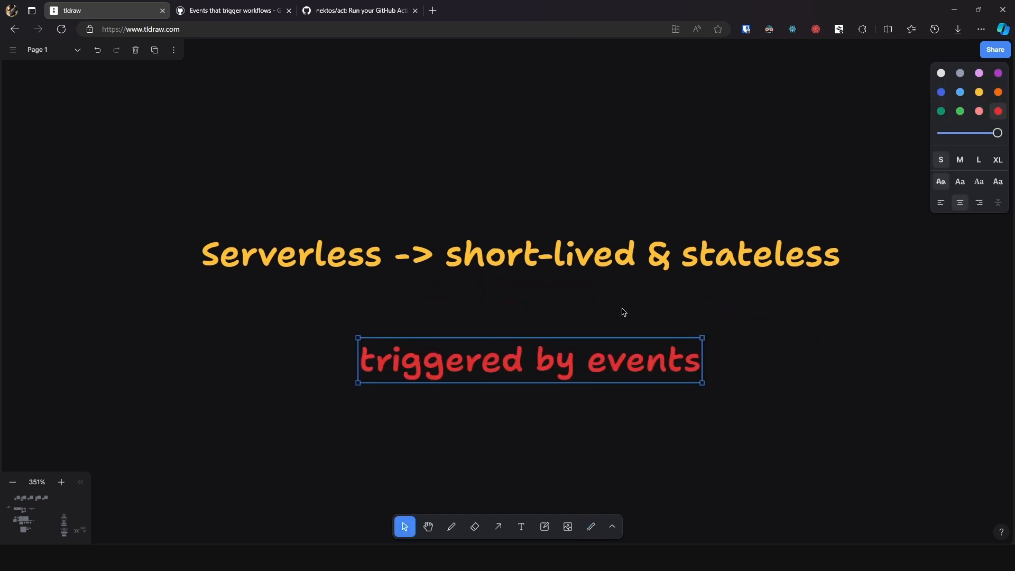
# Step: Circle the new 'triggered by events' note and link it to Serverless and 'short-lived & stateless'
pyautogui.press('Escape')
pyautogui.press('k')
pyautogui.moveTo(619, 307); pyautogui.dragTo(576, 282)
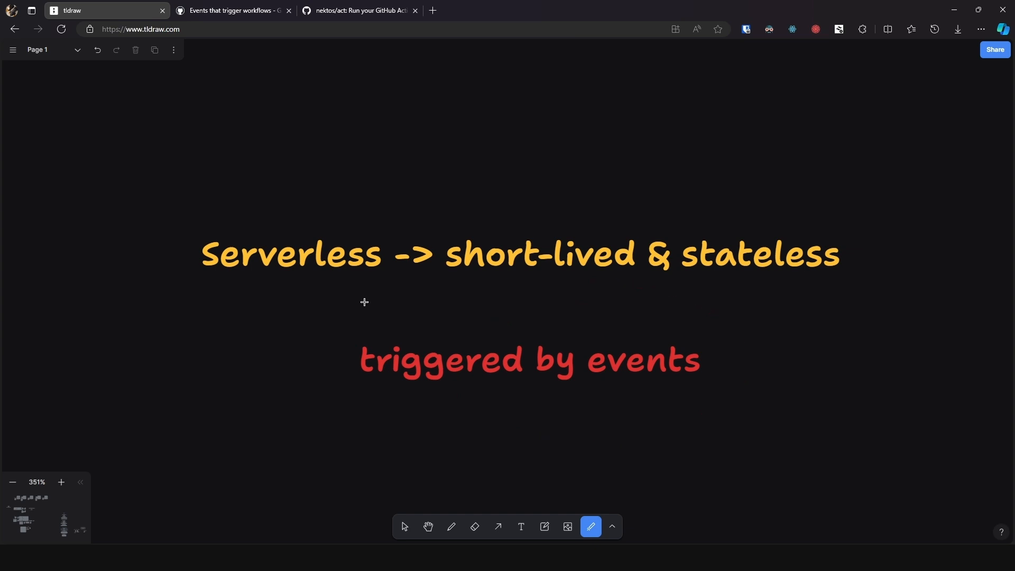
pyautogui.moveTo(349, 294); pyautogui.dragTo(413, 341)
pyautogui.moveTo(445, 292)
pyautogui.mouseDown()
pyautogui.moveTo(429, 421)
pyautogui.moveTo(299, 314)
pyautogui.mouseUp()
pyautogui.moveTo(446, 279)
pyautogui.mouseDown()
pyautogui.moveTo(841, 270)
pyautogui.moveTo(429, 208)
pyautogui.moveTo(454, 284)
pyautogui.mouseUp()
pyautogui.scroll(-1, 453, 285)
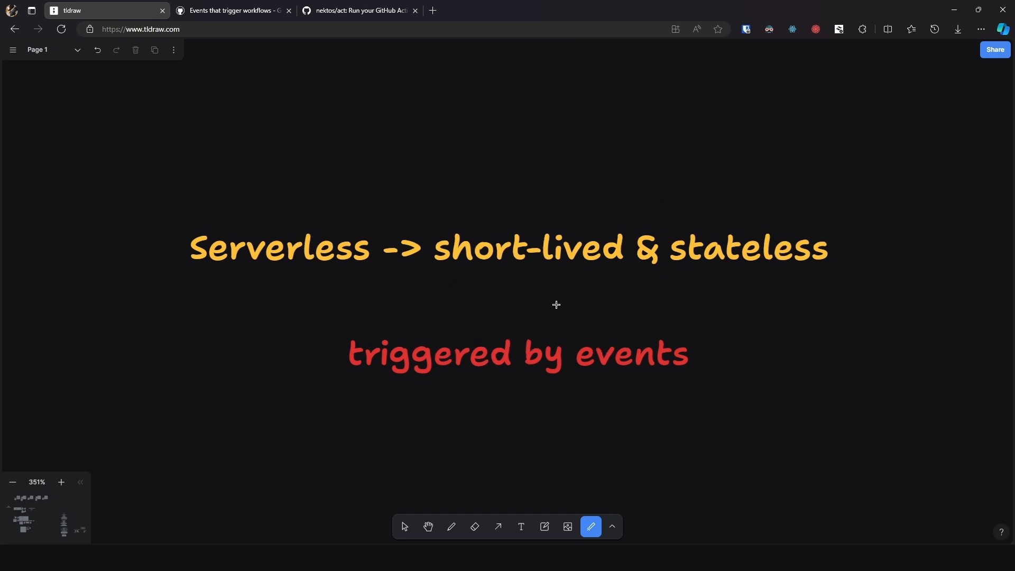
pyautogui.scroll(2, 557, 305)
pyautogui.scroll(-5, 421, 263)
pyautogui.scroll(-5, 420, 301)
pyautogui.scroll(-5, 238, 238)
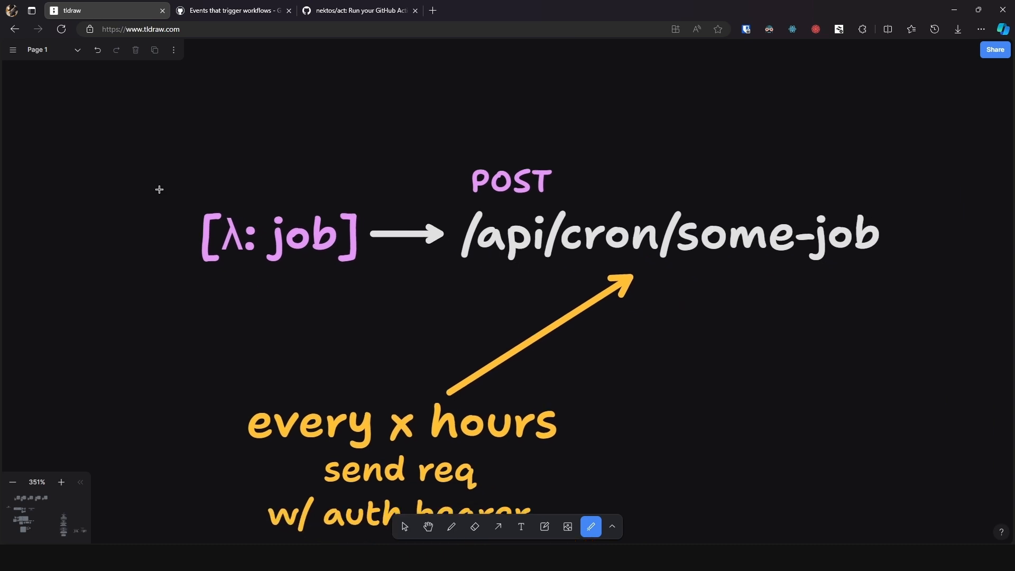
# Step: Circle the [λ: job] label, 'every x hours', POST, /api/cron/some-job route and 'w/ auth bearer'
pyautogui.moveTo(175, 216)
pyautogui.mouseDown()
pyautogui.moveTo(405, 203)
pyautogui.moveTo(176, 178)
pyautogui.mouseUp()
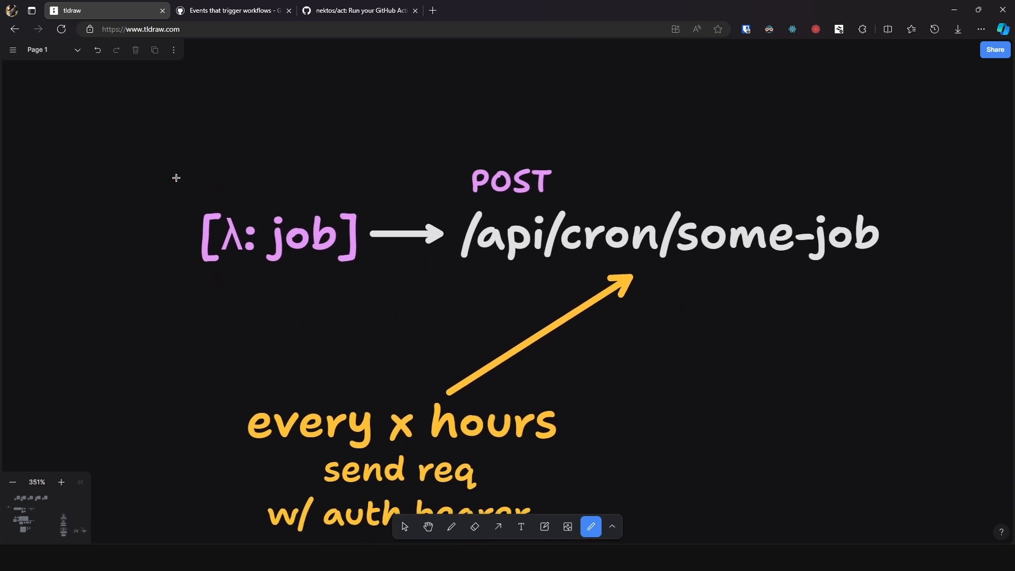
pyautogui.moveTo(479, 268); pyautogui.dragTo(629, 265)
pyautogui.moveTo(536, 155); pyautogui.dragTo(525, 145)
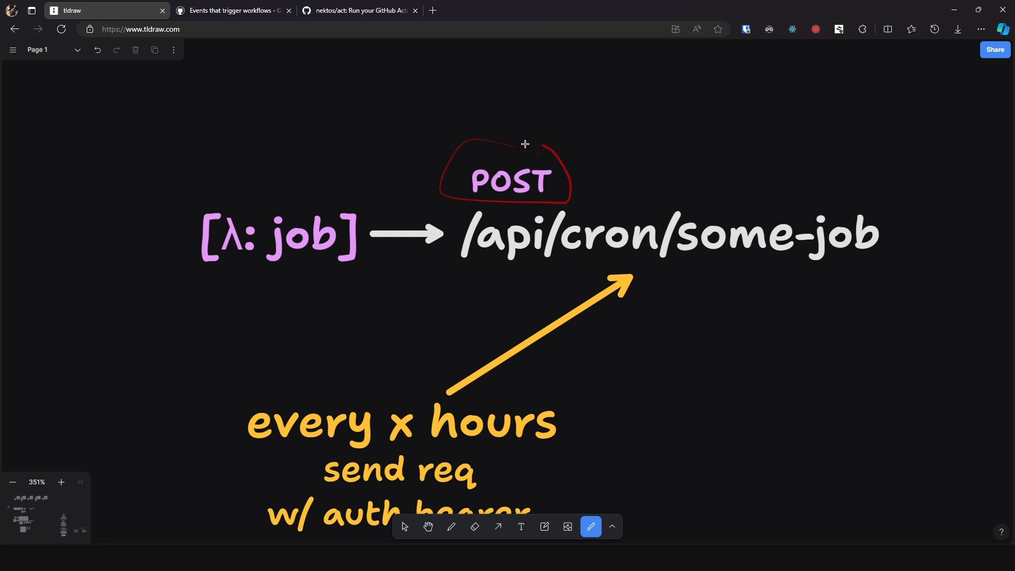
pyautogui.scroll(-1, 320, 323)
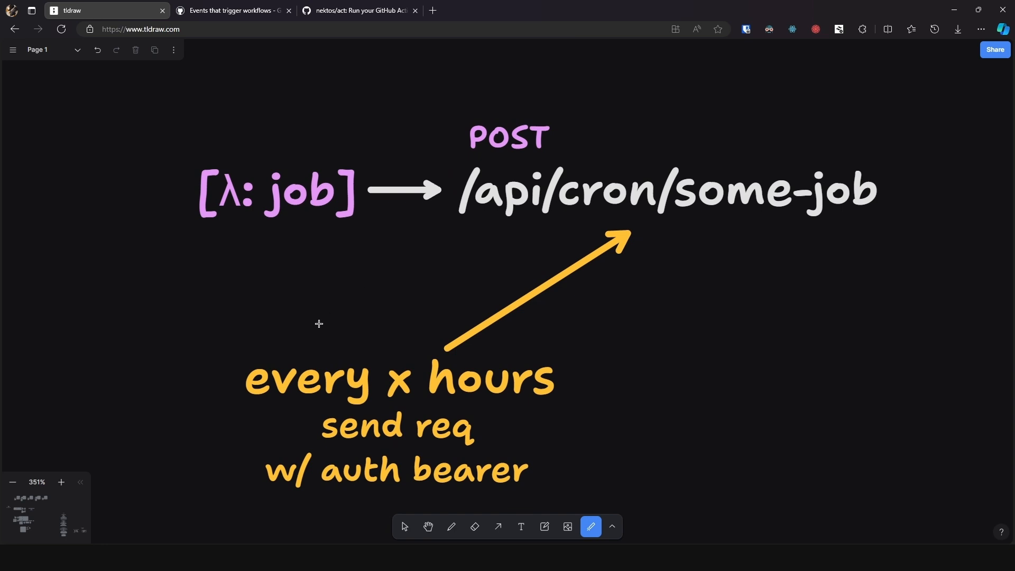
pyautogui.moveTo(242, 339)
pyautogui.mouseDown()
pyautogui.moveTo(619, 389)
pyautogui.moveTo(191, 412)
pyautogui.moveTo(221, 346)
pyautogui.mouseUp()
pyautogui.moveTo(497, 155); pyautogui.dragTo(458, 114)
pyautogui.moveTo(416, 445)
pyautogui.mouseDown()
pyautogui.moveTo(598, 460)
pyautogui.moveTo(271, 457)
pyautogui.mouseUp()
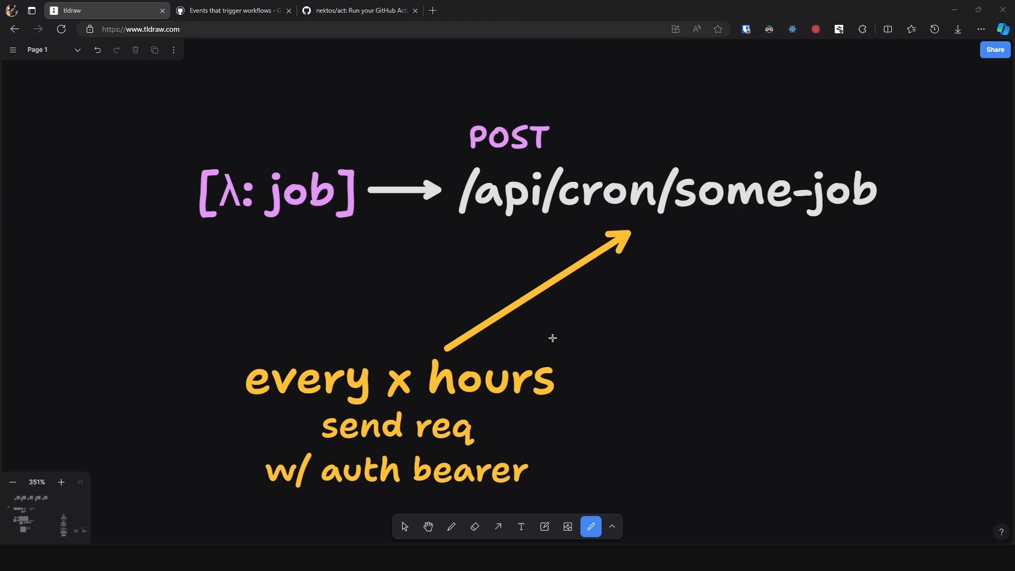
# Step: In the workflow file, highlight the name line and the schedule and cron keys
pyautogui.hotkey('alt', 'Tab')
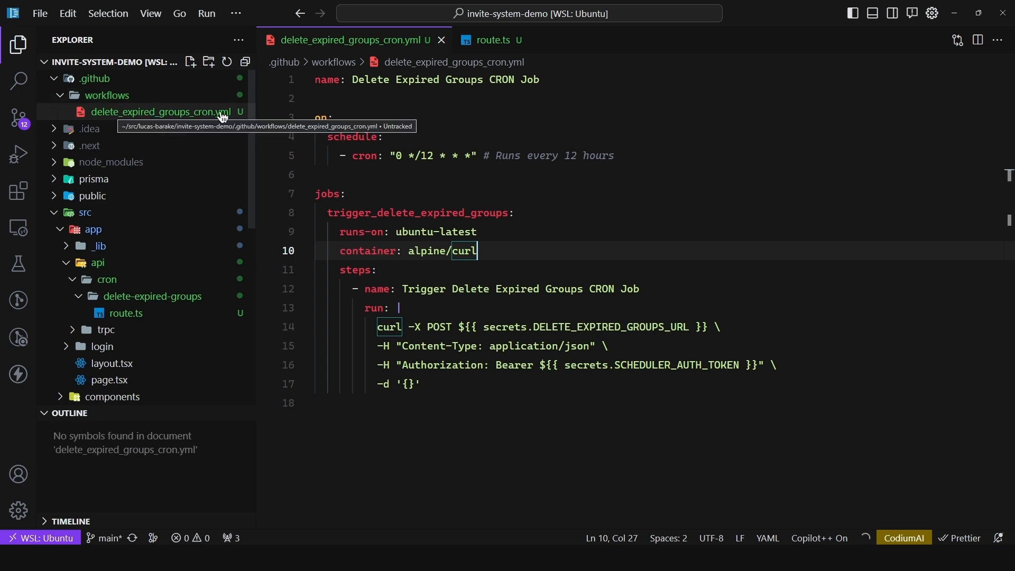
pyautogui.moveTo(548, 79); pyautogui.dragTo(281, 71)
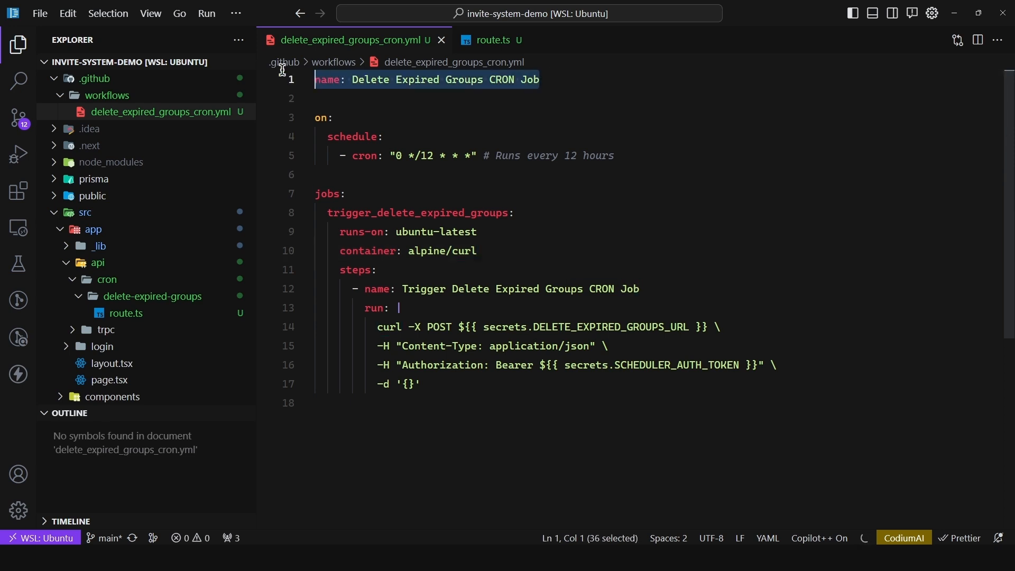
pyautogui.click(321, 119)
pyautogui.doubleClick(351, 136)
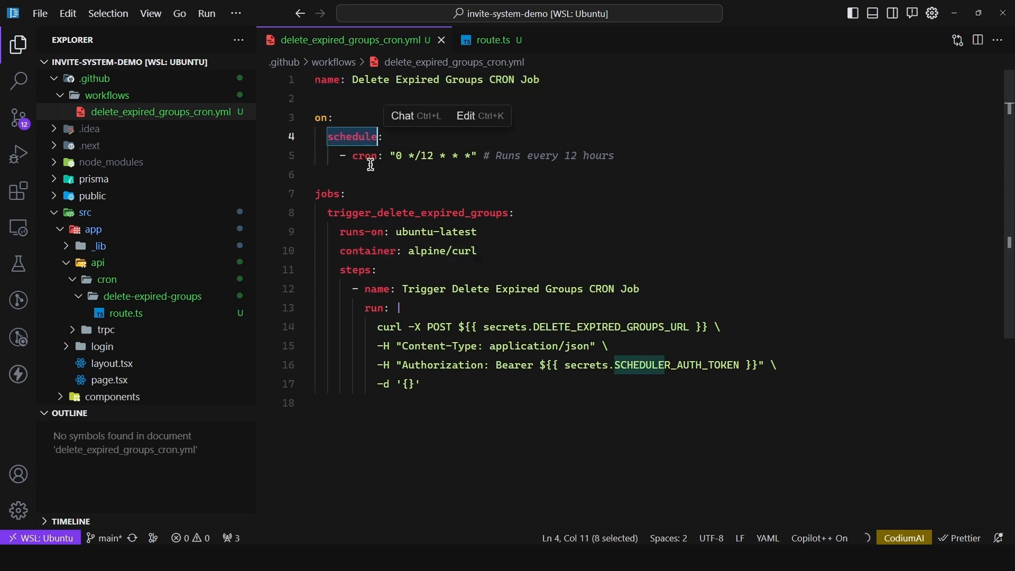
pyautogui.doubleClick(367, 156)
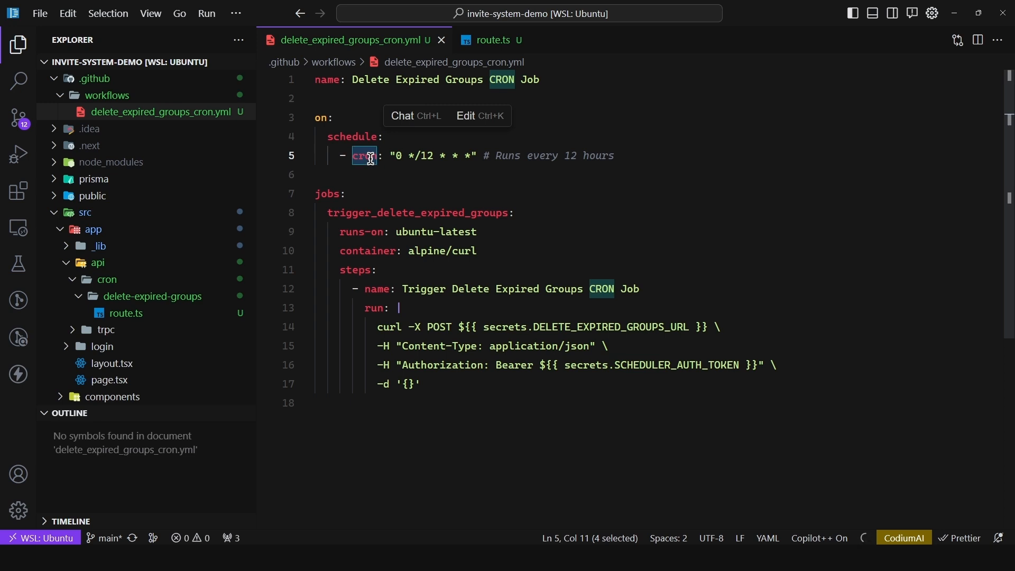
# Step: Highlight the cron expression '0 */12 * * *' and the '12 hours' comment, then go to the browser
pyautogui.moveTo(396, 156); pyautogui.dragTo(470, 156)
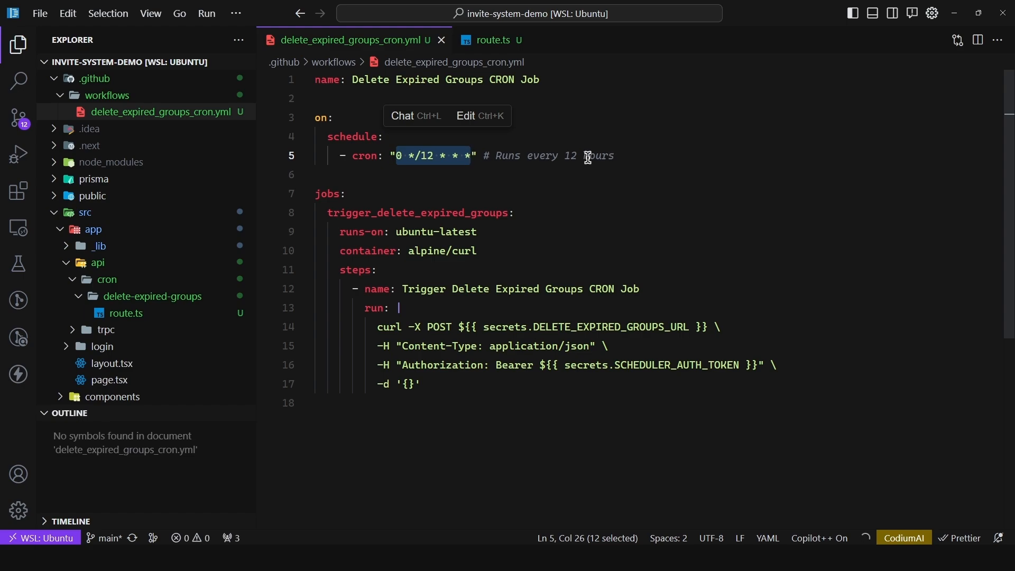
pyautogui.moveTo(565, 156); pyautogui.dragTo(619, 154)
pyautogui.hotkey('alt', 'Tab')
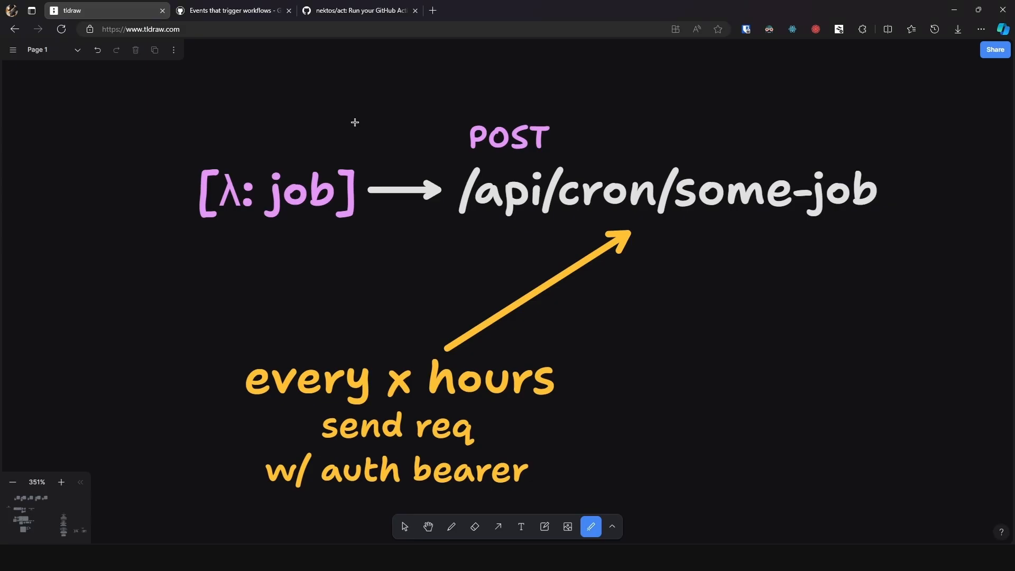
# Step: In GitHub Docs 'Events that trigger workflows', highlight schedule and cron in the example
pyautogui.click(230, 11)
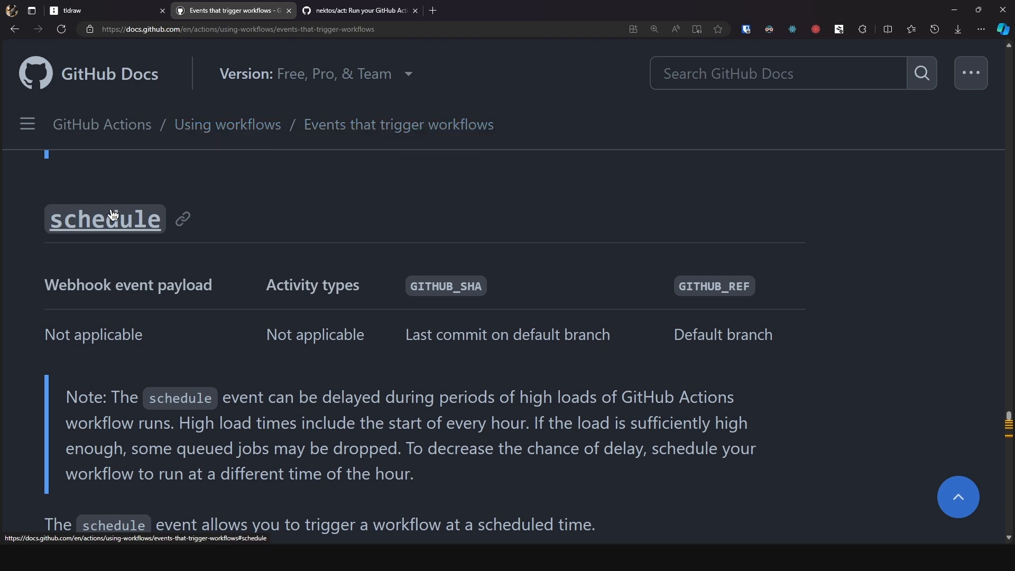
pyautogui.scroll(-2, 114, 215)
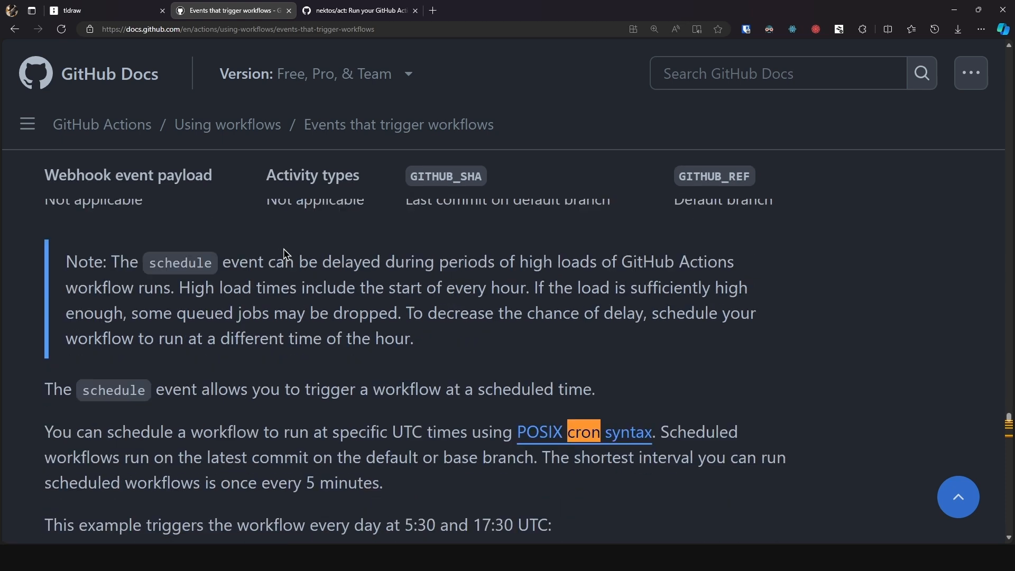
pyautogui.scroll(-1, 238, 254)
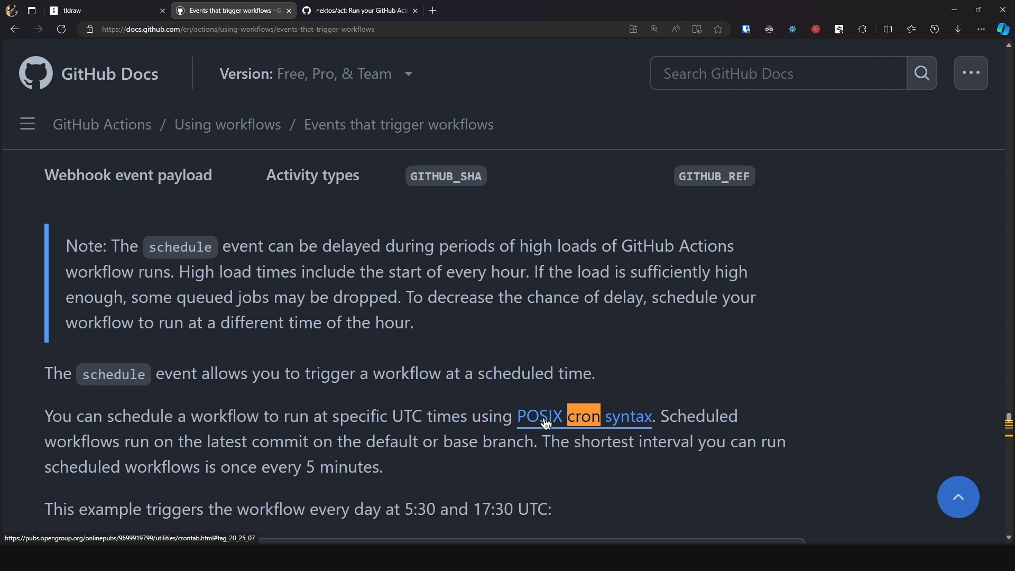
pyautogui.scroll(-3, 544, 422)
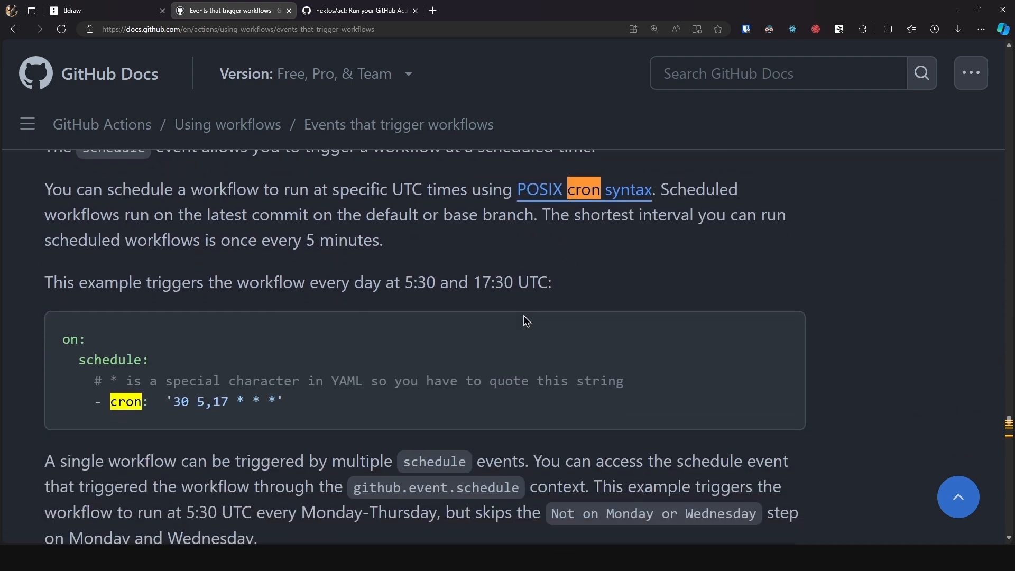
pyautogui.doubleClick(99, 361)
pyautogui.doubleClick(118, 401)
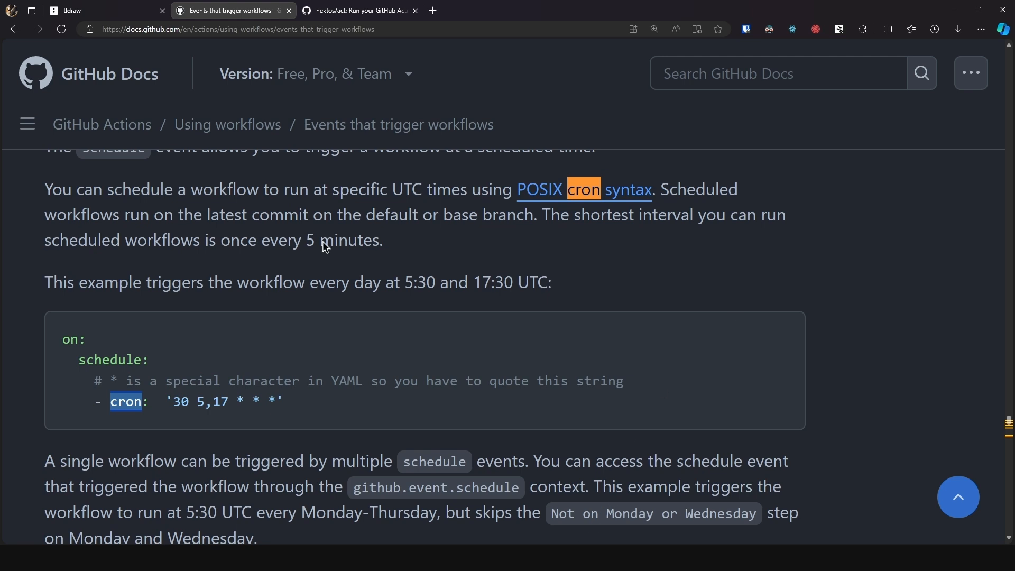
# Step: Circle the /api/cron/some-job endpoint on the whiteboard and return to the workflow file
pyautogui.click(127, 10)
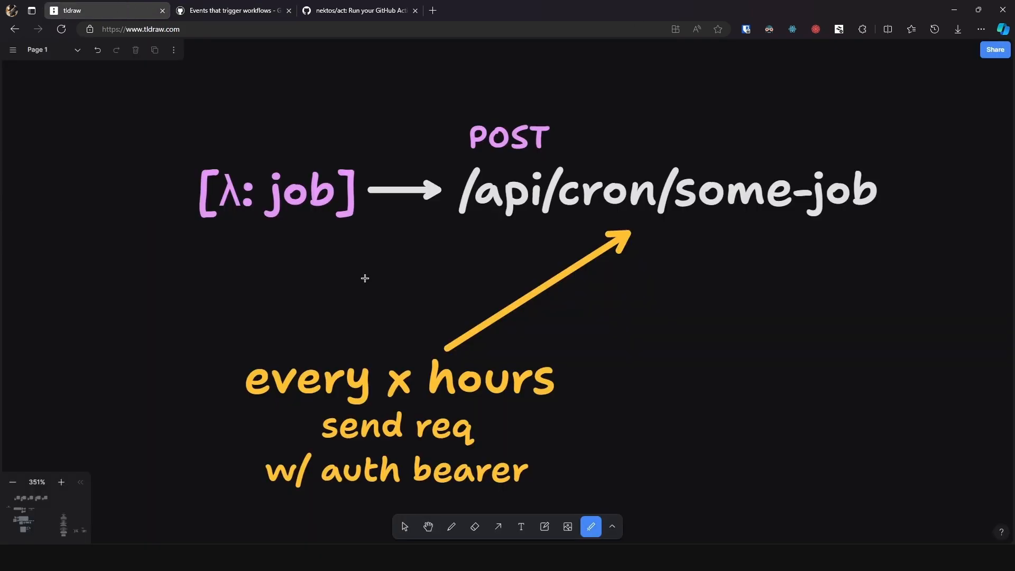
pyautogui.moveTo(449, 147); pyautogui.dragTo(428, 95)
pyautogui.hotkey('alt', 'Tab')
pyautogui.click(477, 232)
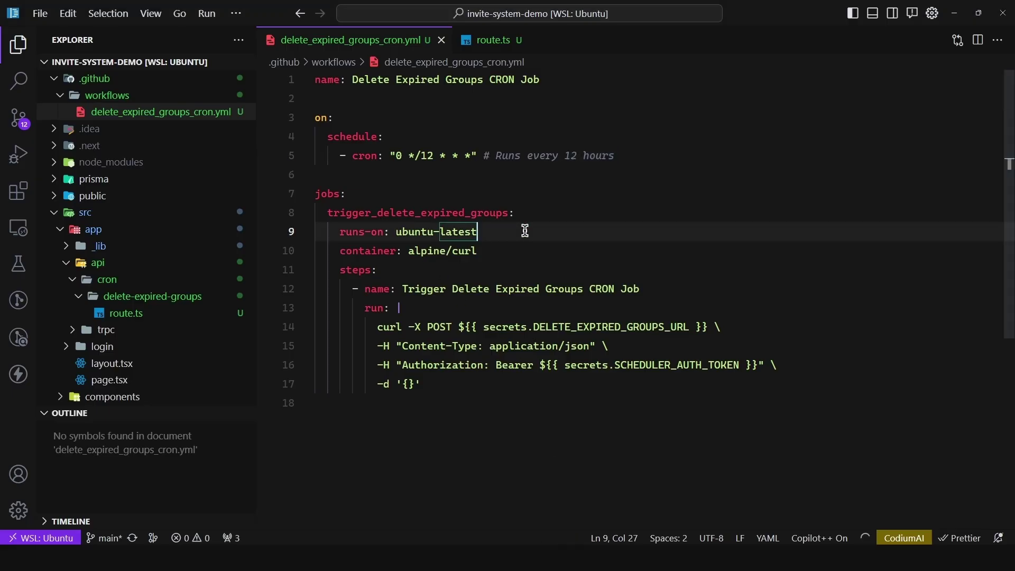
# Step: Highlight the jobs section, trigger_delete_expired_groups, runs-on: ubuntu-latest and the curl container image
pyautogui.doubleClick(332, 194)
pyautogui.click(333, 213)
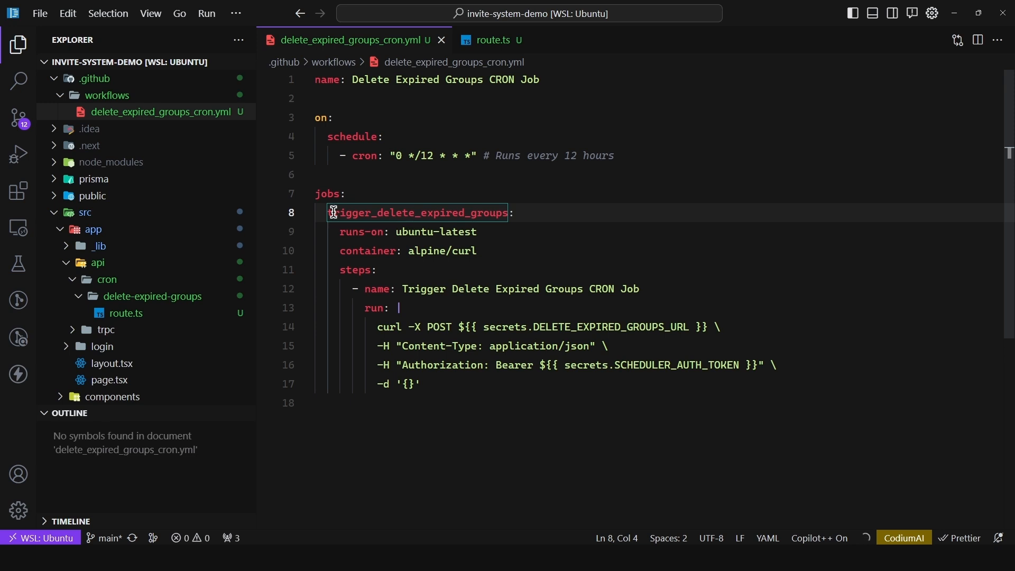
pyautogui.doubleClick(333, 213)
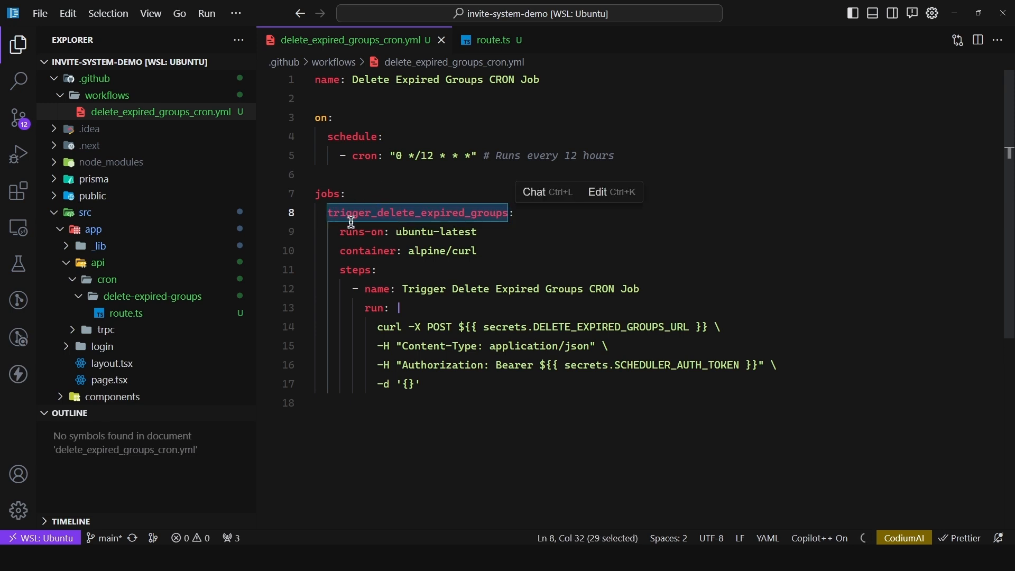
pyautogui.moveTo(341, 232); pyautogui.dragTo(478, 232)
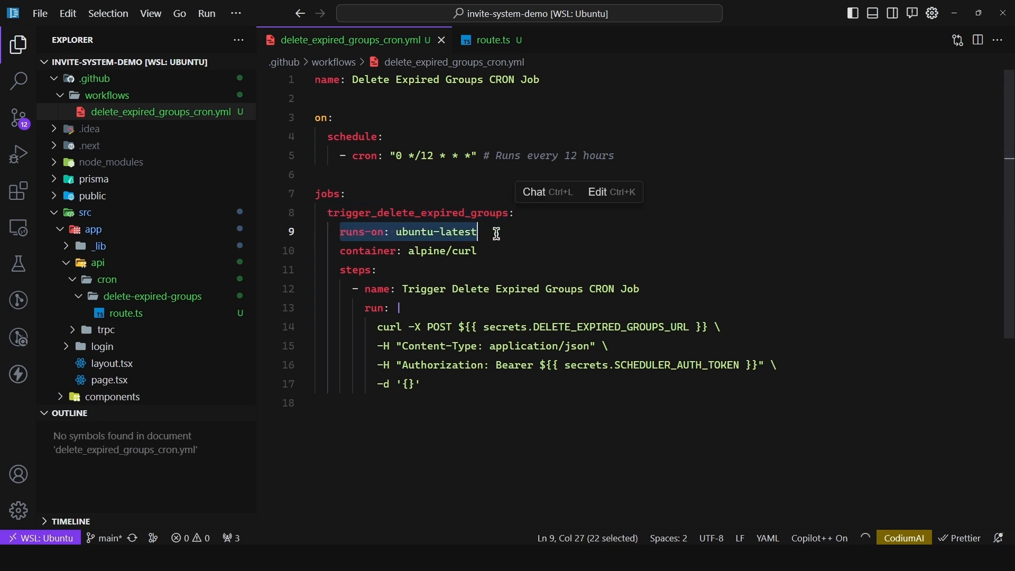
pyautogui.doubleClick(367, 251)
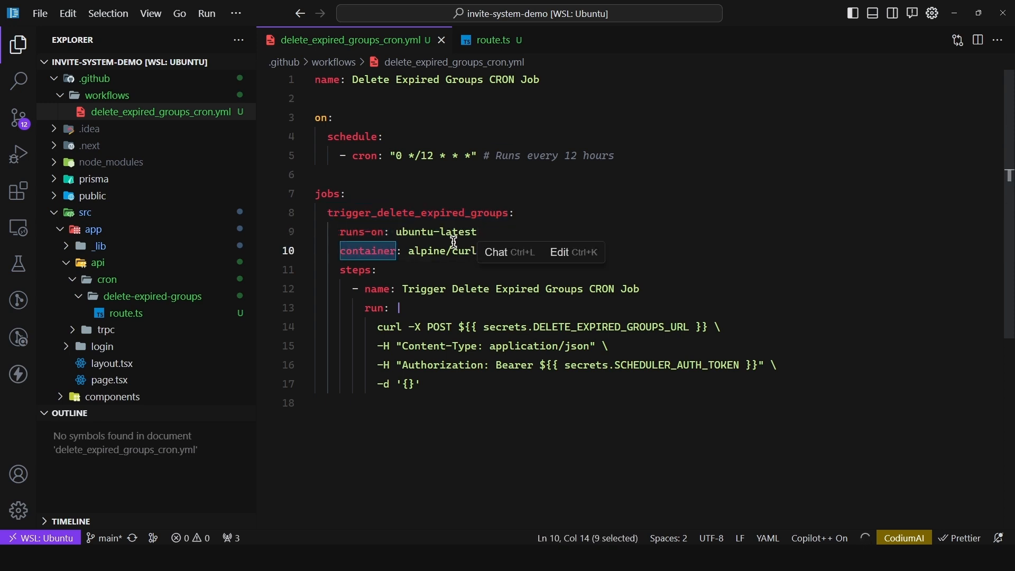
pyautogui.click(454, 251)
pyautogui.doubleClick(454, 251)
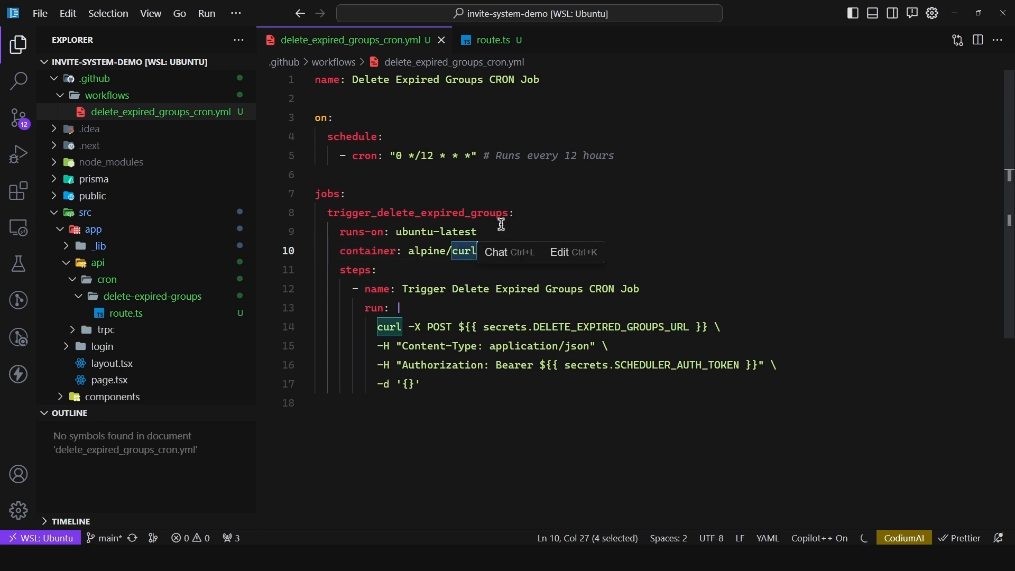
pyautogui.click(501, 230)
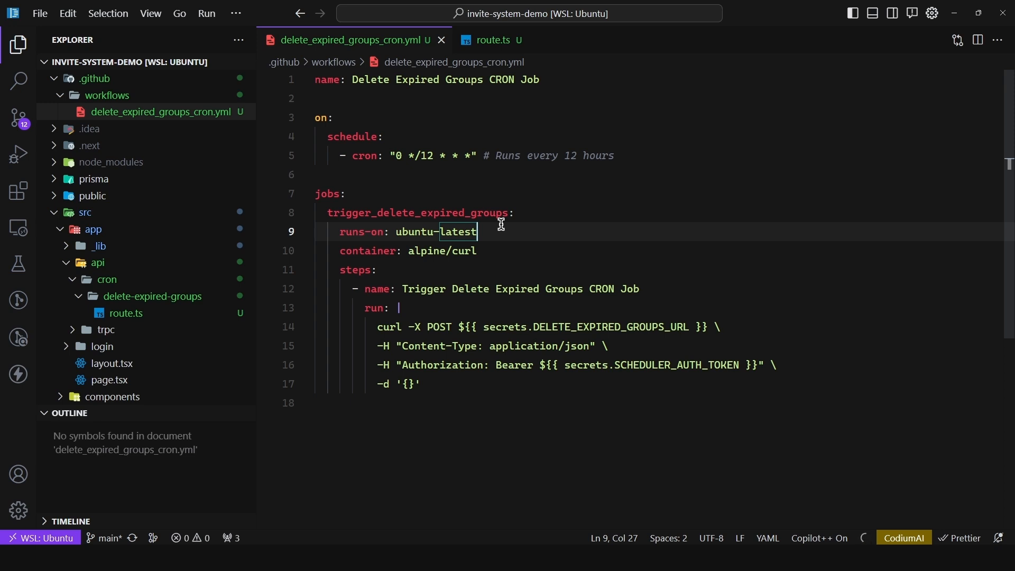
# Step: Walk through the step's name, the run block and the curl -X POST option
pyautogui.click(386, 269)
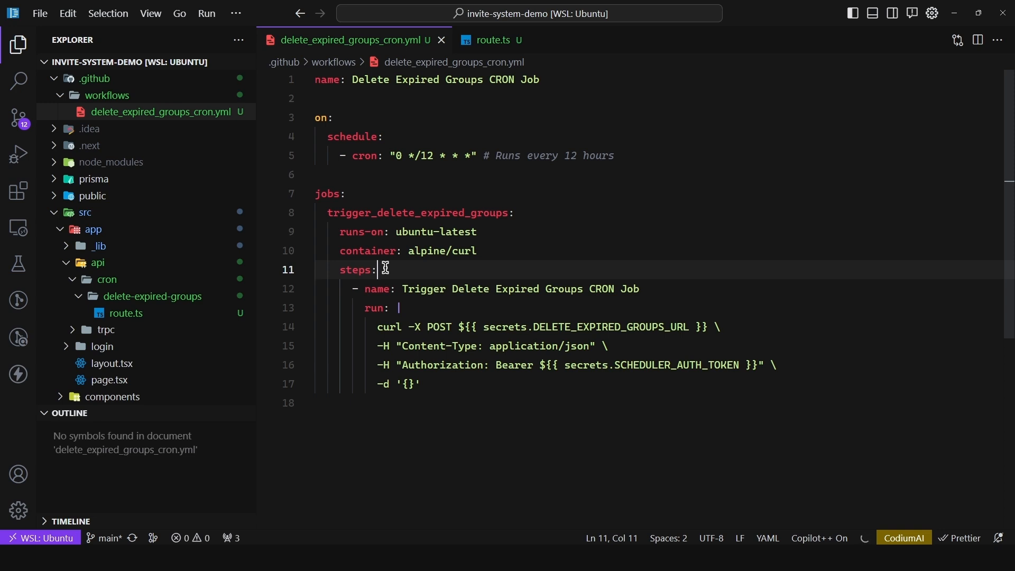
pyautogui.moveTo(373, 289); pyautogui.dragTo(496, 289)
pyautogui.click(508, 290)
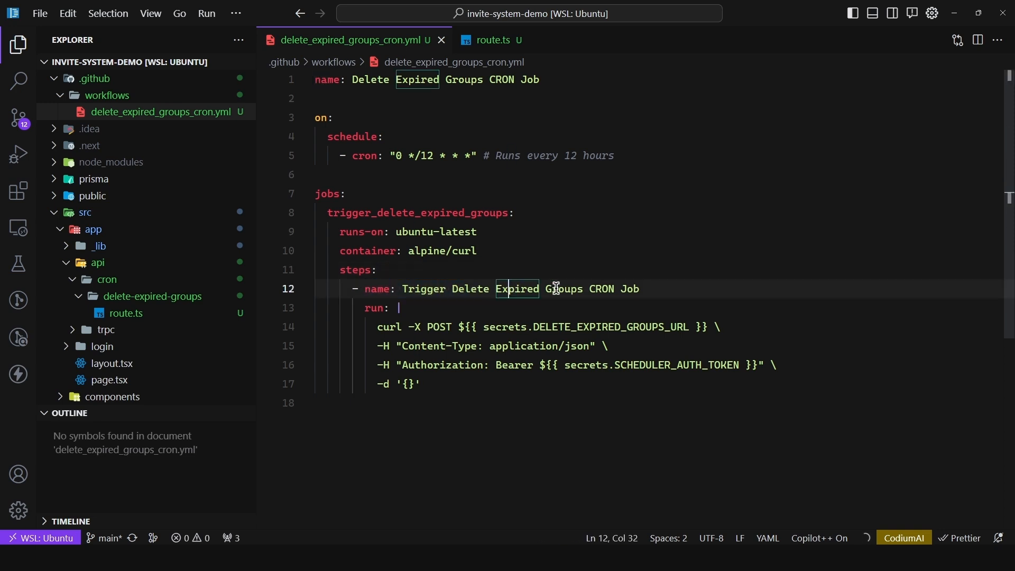
pyautogui.doubleClick(557, 290)
pyautogui.click(643, 289)
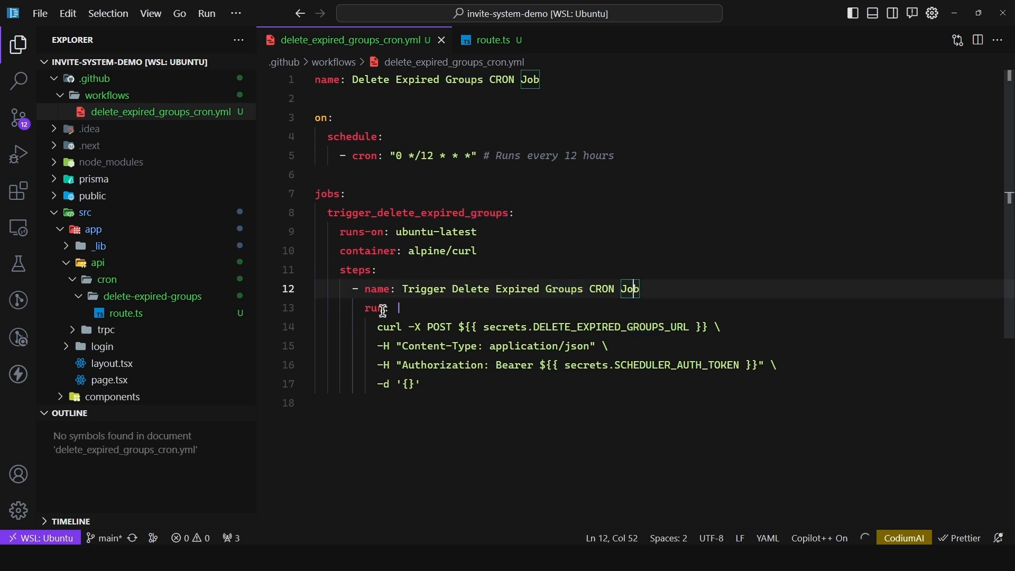
pyautogui.moveTo(391, 307); pyautogui.dragTo(397, 309)
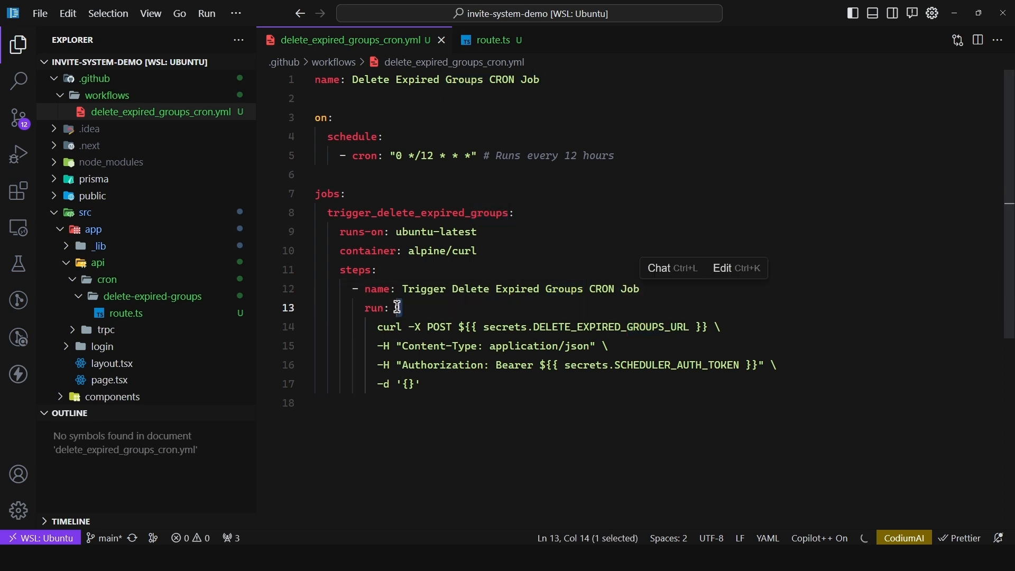
pyautogui.click(380, 327)
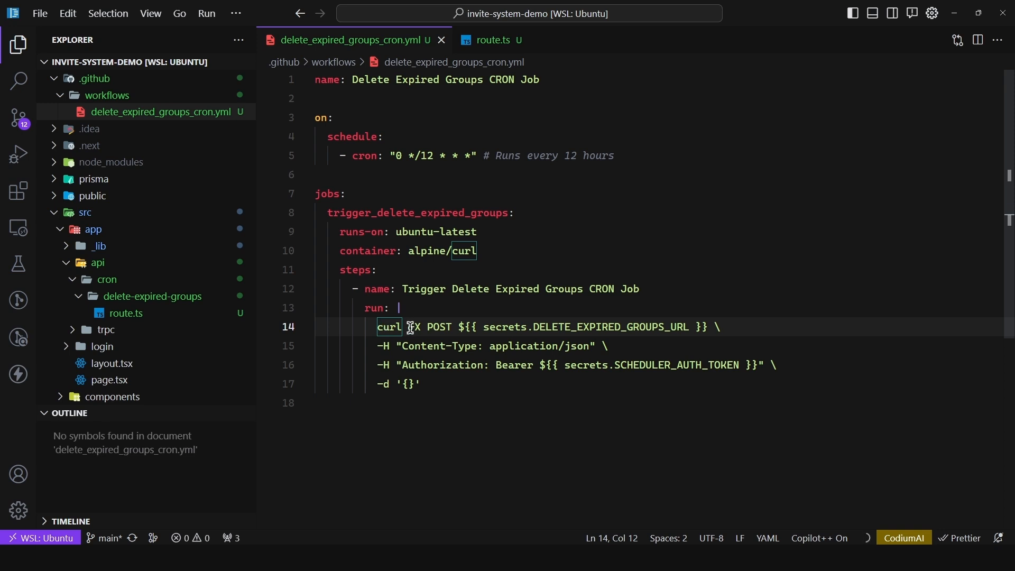
pyautogui.moveTo(408, 327); pyautogui.dragTo(454, 327)
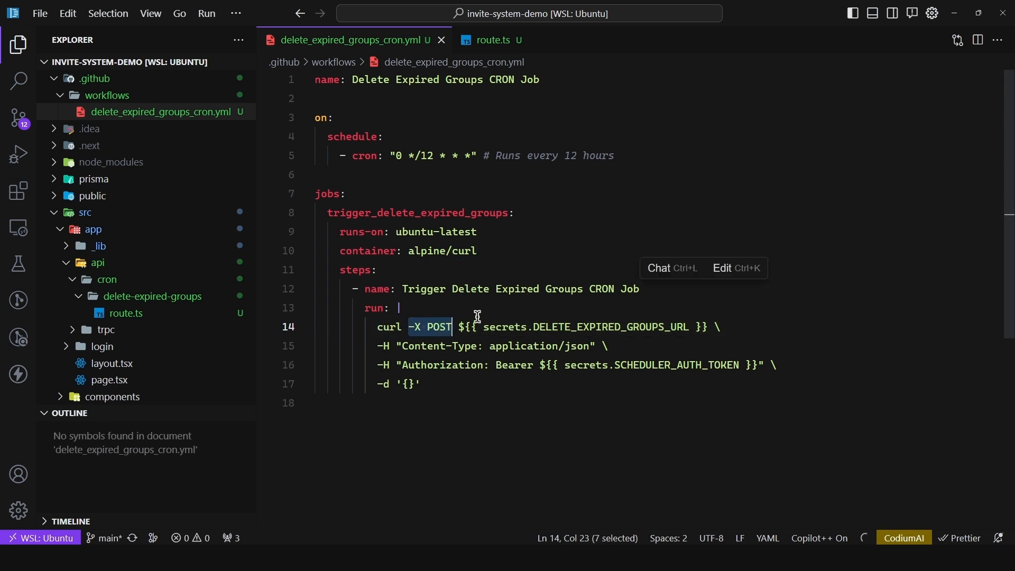
pyautogui.click(459, 326)
# Step: Highlight the DELETE_EXPIRED_GROUPS_URL secret, json Content-Type and Bearer SCHEDULER_AUTH_TOKEN header
pyautogui.moveTo(458, 326); pyautogui.dragTo(709, 327)
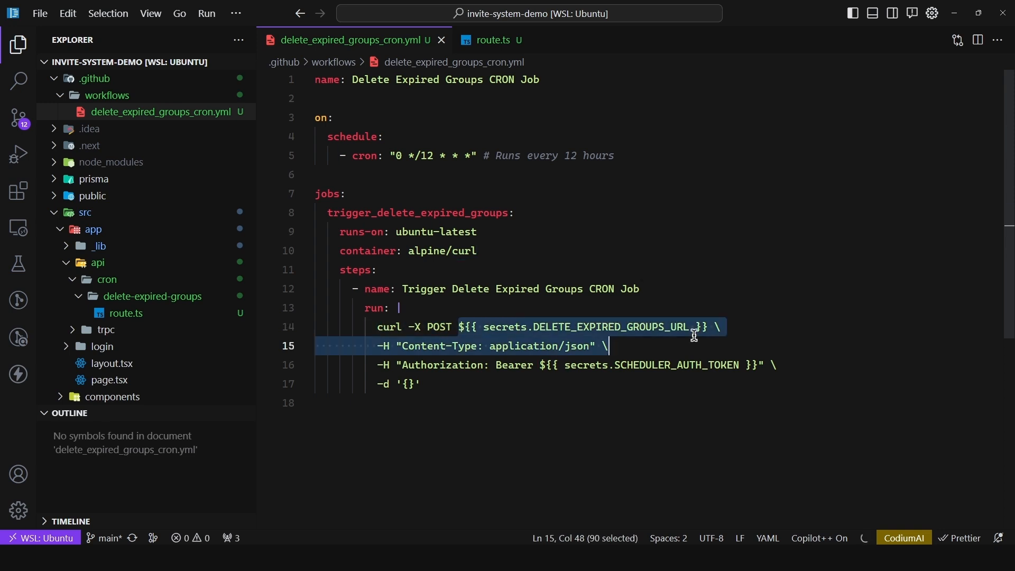
pyautogui.click(713, 327)
pyautogui.moveTo(378, 347); pyautogui.dragTo(468, 346)
pyautogui.doubleClick(573, 348)
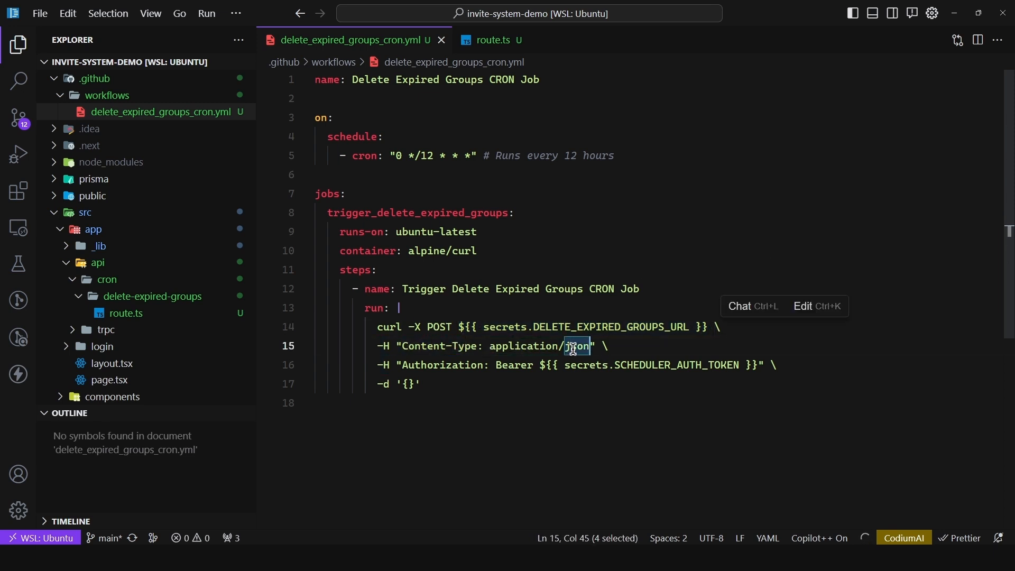
pyautogui.doubleClick(428, 365)
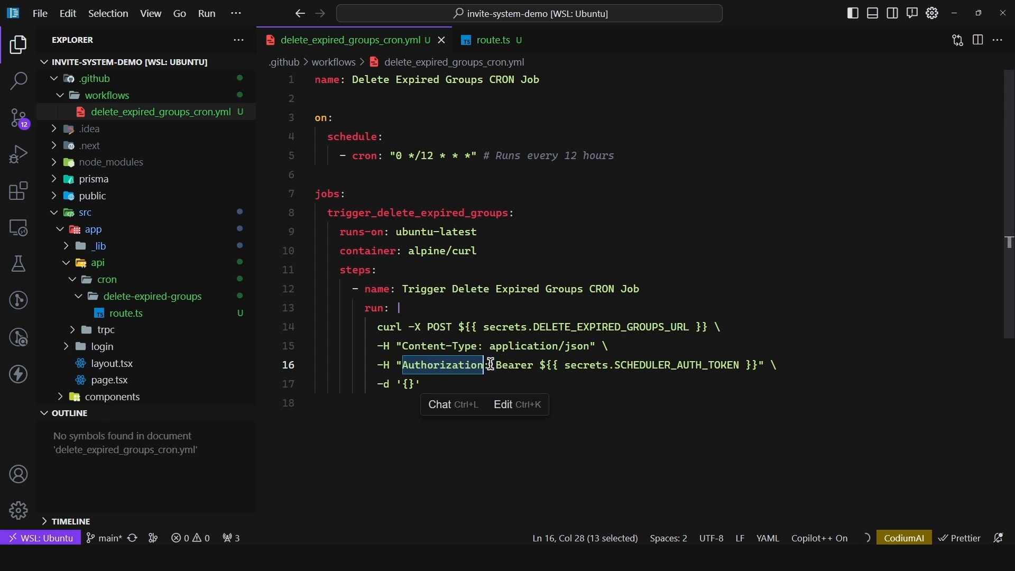
pyautogui.doubleClick(505, 365)
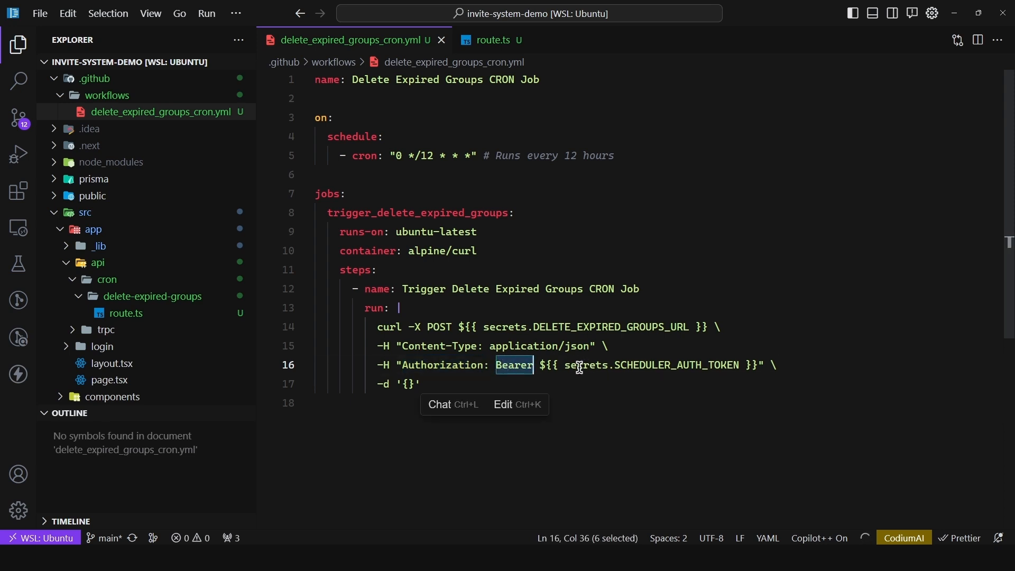
pyautogui.doubleClick(646, 366)
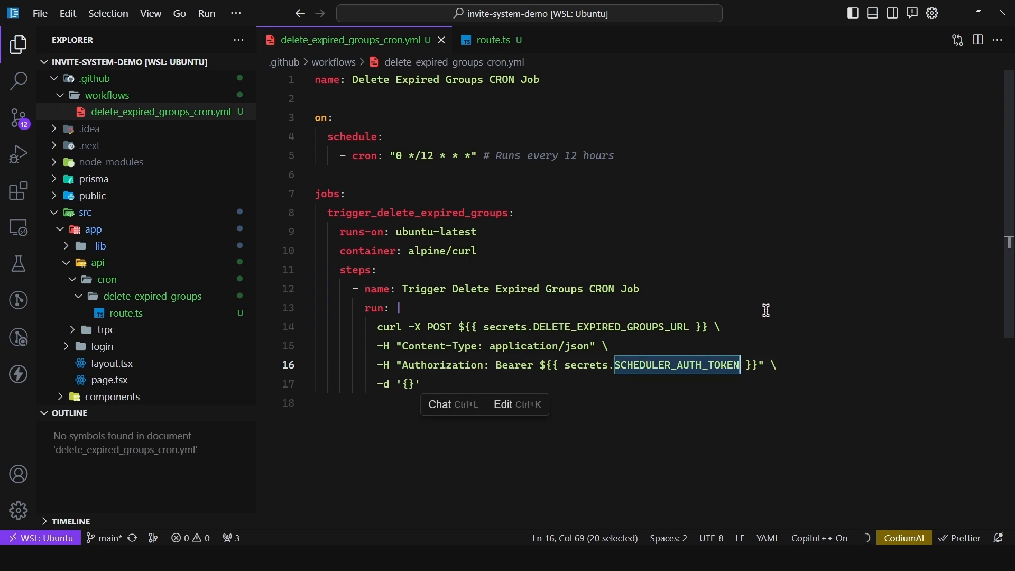
pyautogui.doubleClick(571, 327)
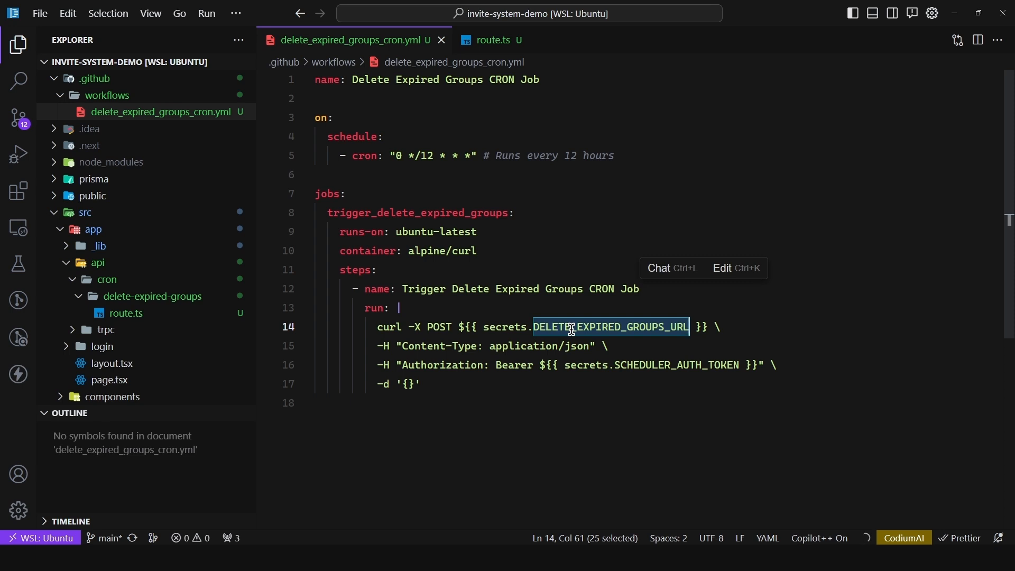
pyautogui.moveTo(402, 365); pyautogui.dragTo(763, 365)
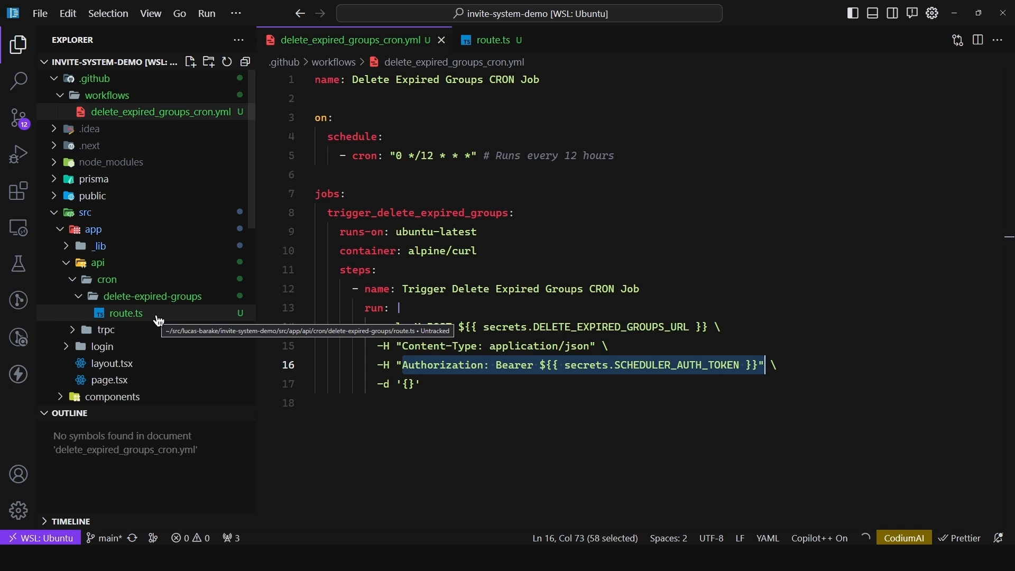
pyautogui.click(126, 313)
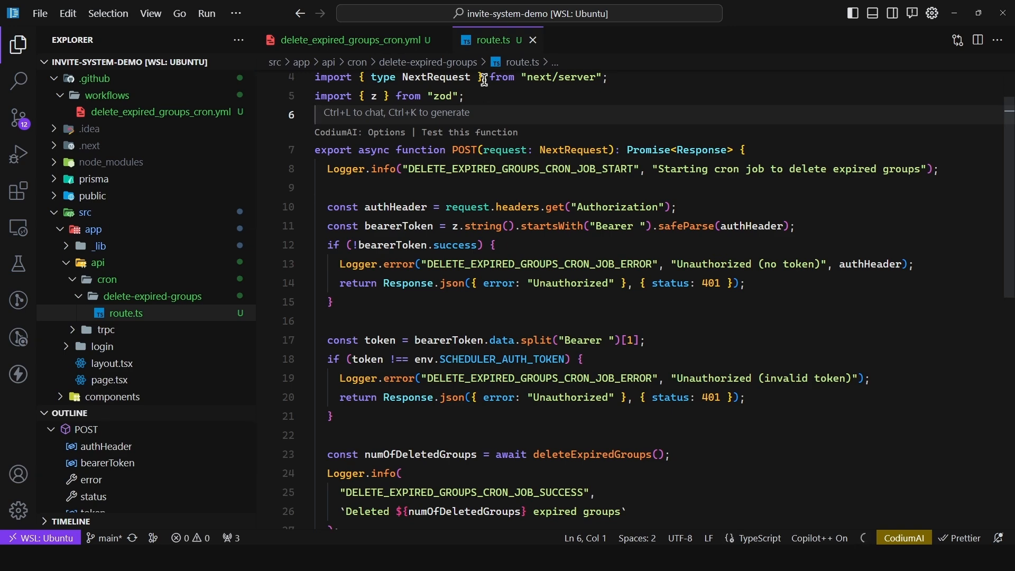
pyautogui.click(381, 39)
pyautogui.click(484, 40)
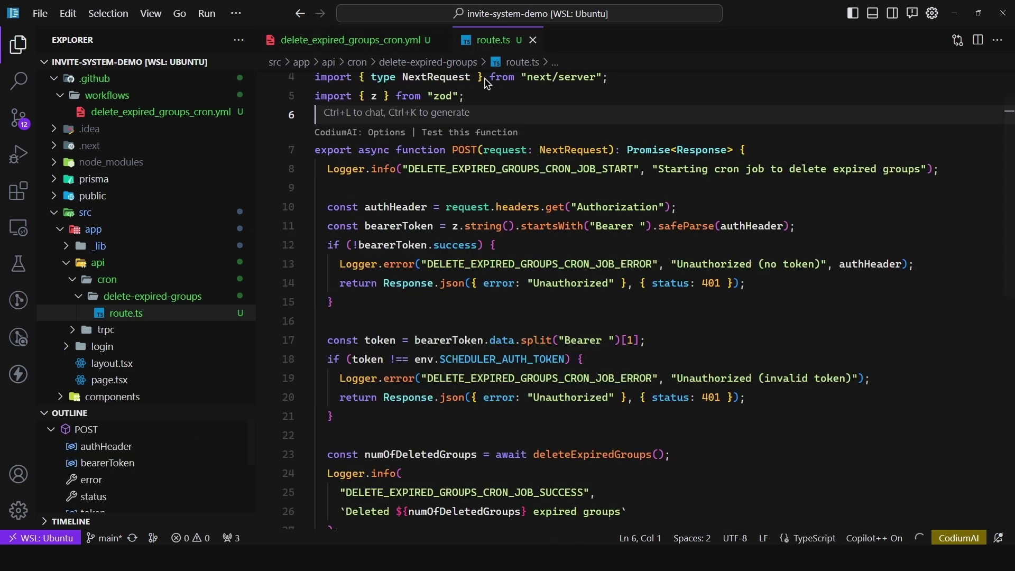
pyautogui.doubleClick(461, 151)
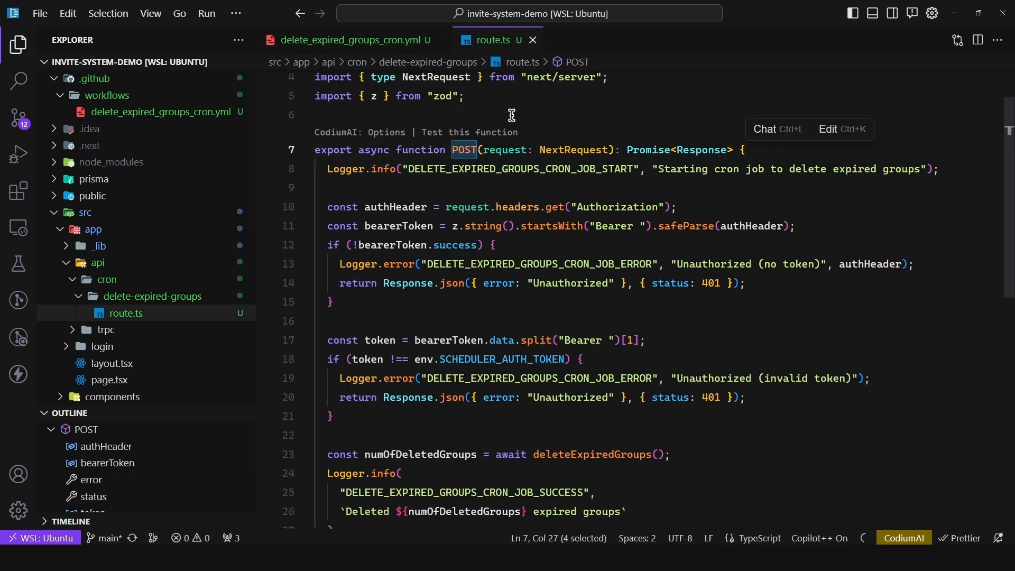
pyautogui.doubleClick(573, 149)
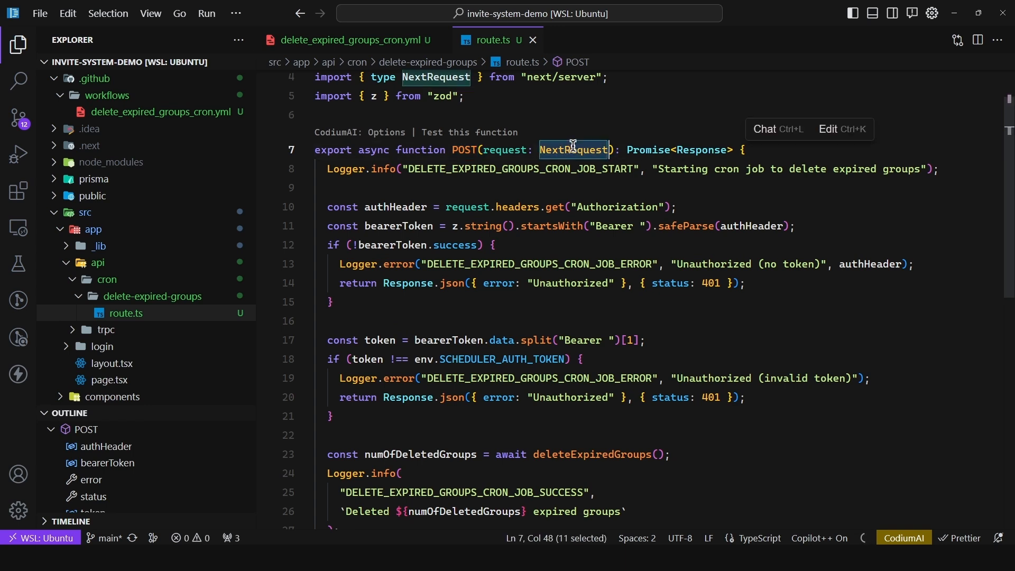
pyautogui.doubleClick(701, 150)
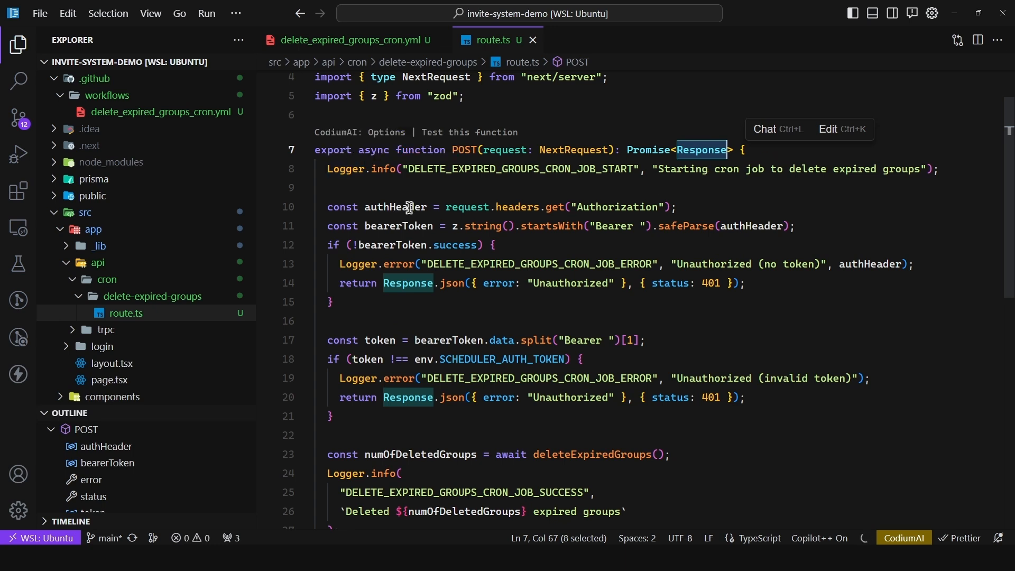
pyautogui.doubleClick(616, 207)
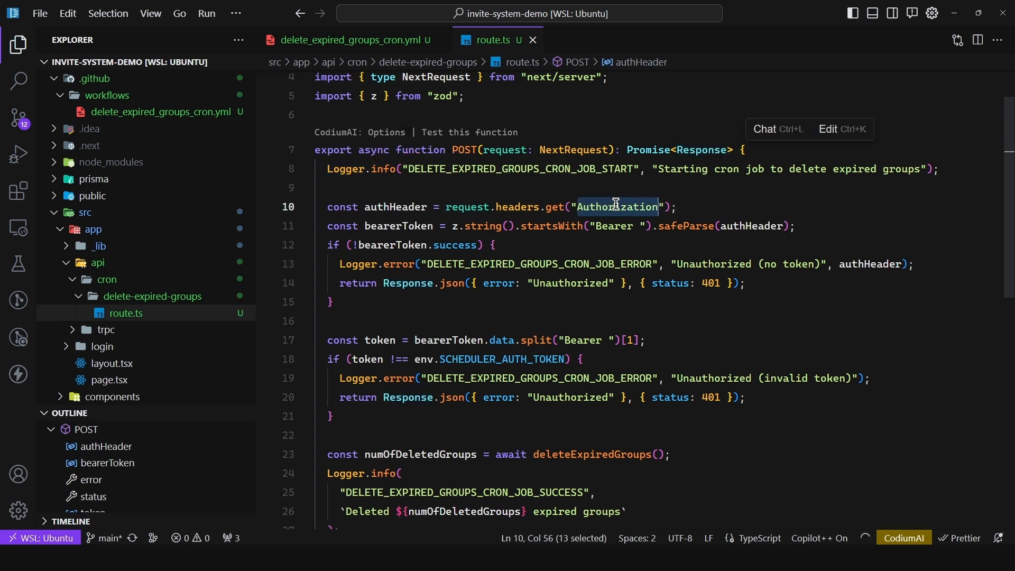
pyautogui.doubleClick(399, 227)
pyautogui.click(399, 227)
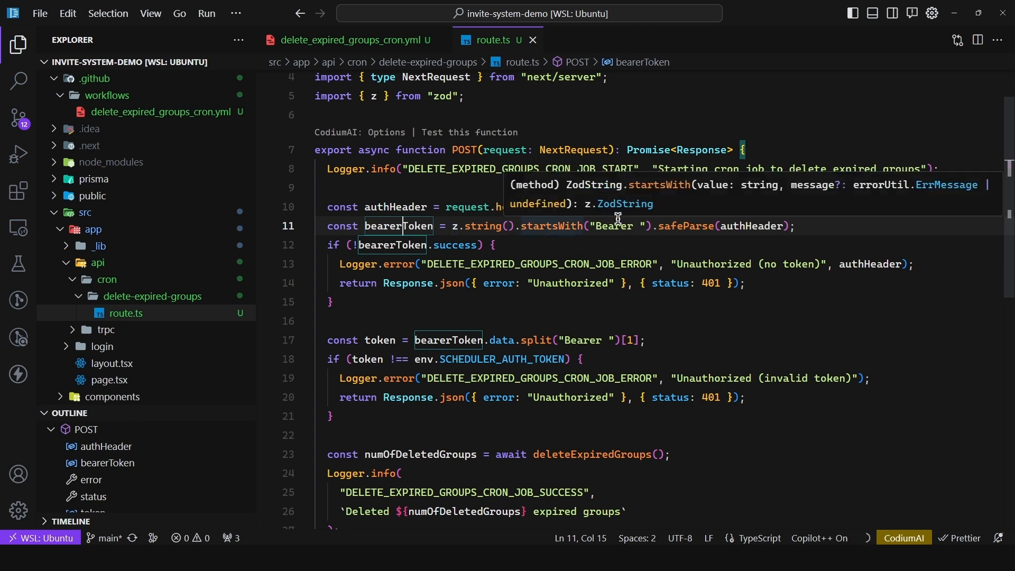
pyautogui.moveTo(688, 227)
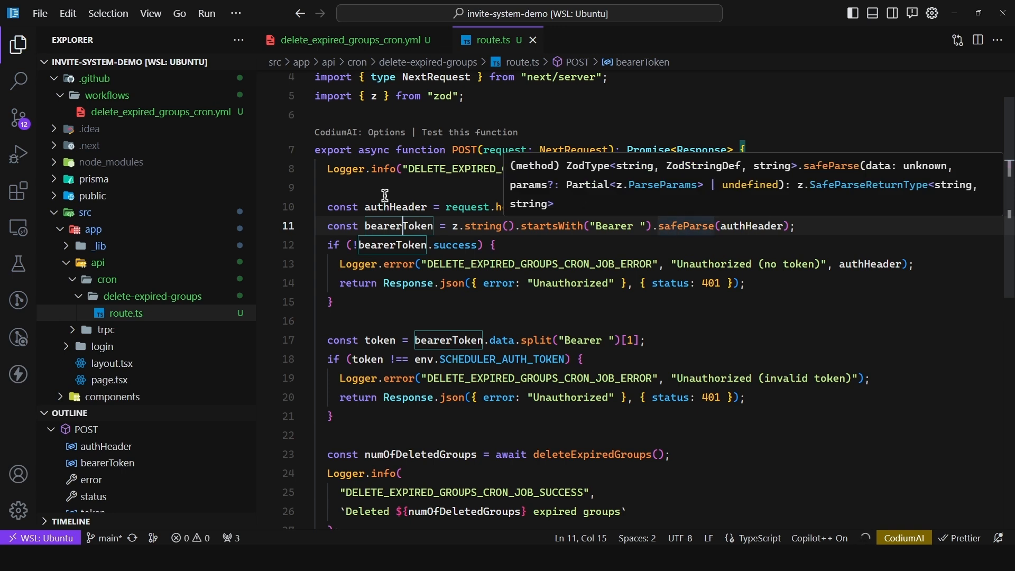
pyautogui.click(389, 208)
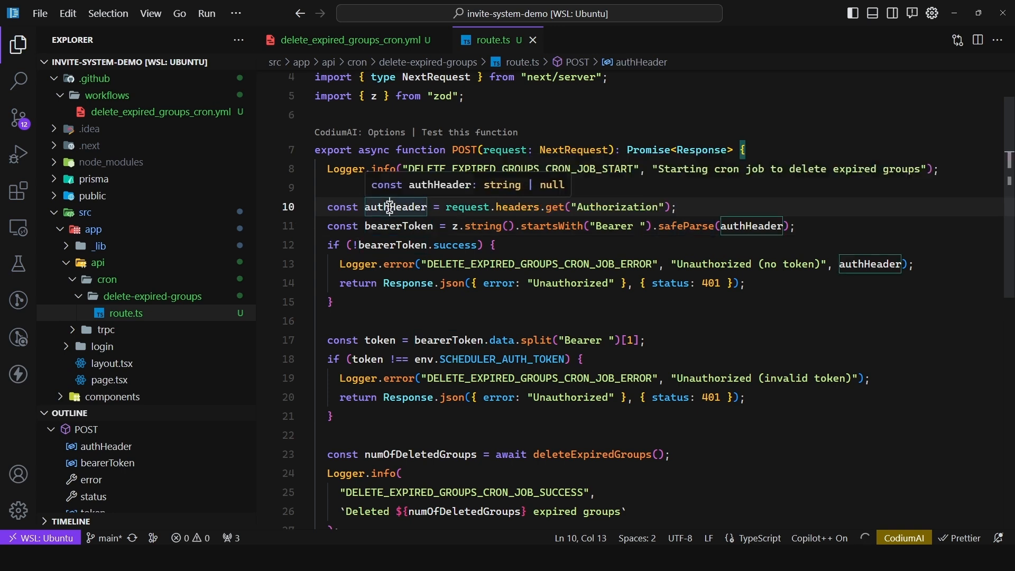
pyautogui.doubleClick(710, 284)
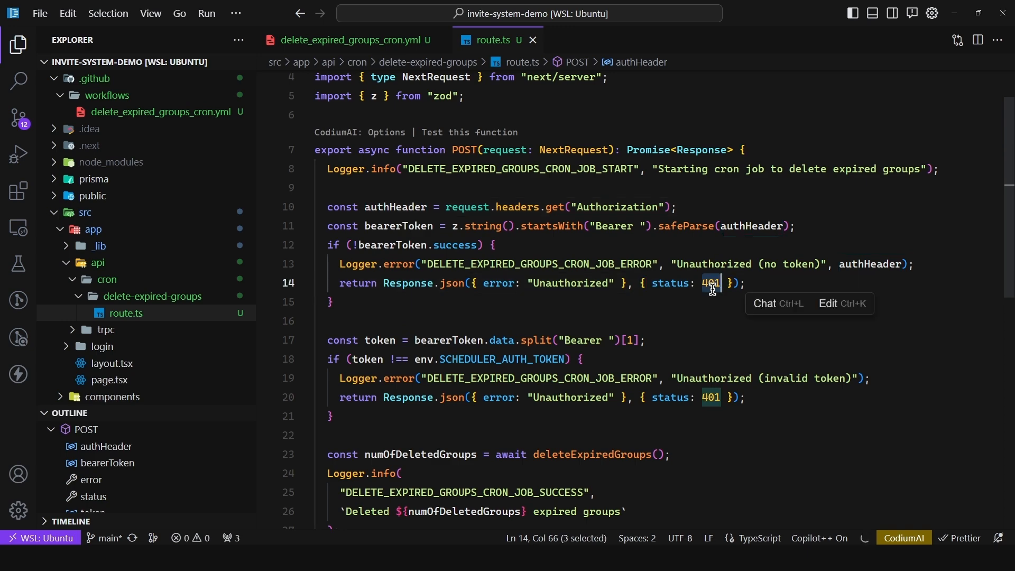
pyautogui.scroll(-2, 712, 287)
pyautogui.click(381, 207)
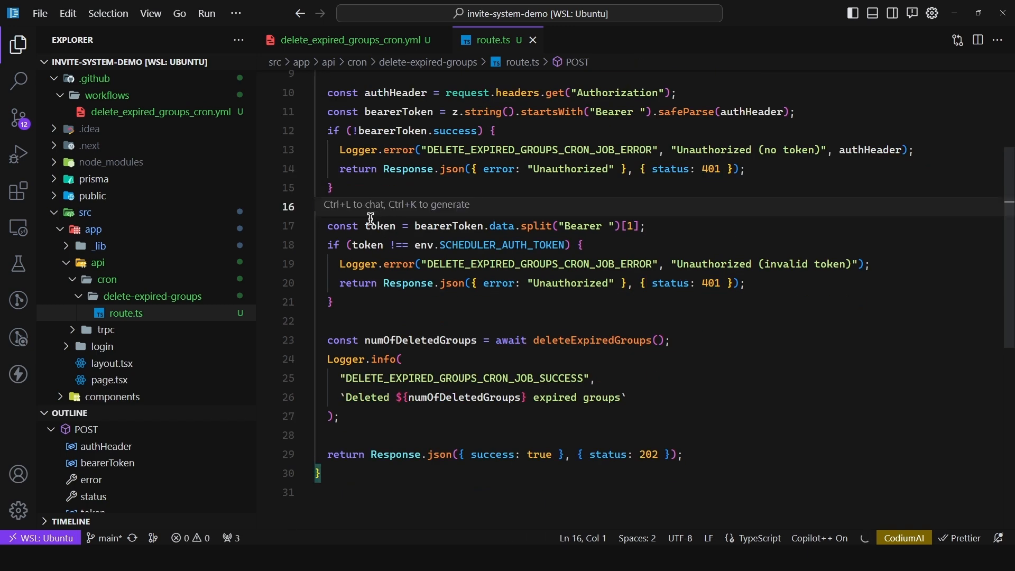
pyautogui.doubleClick(379, 226)
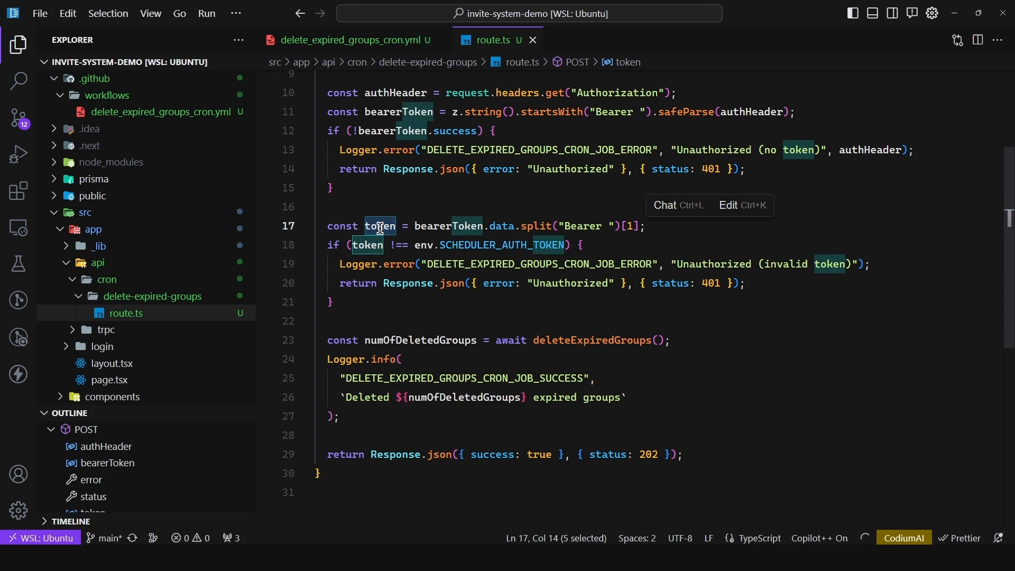
pyautogui.hotkey('ctrl', 'p')
pyautogui.write('.env')
pyautogui.press('Return')
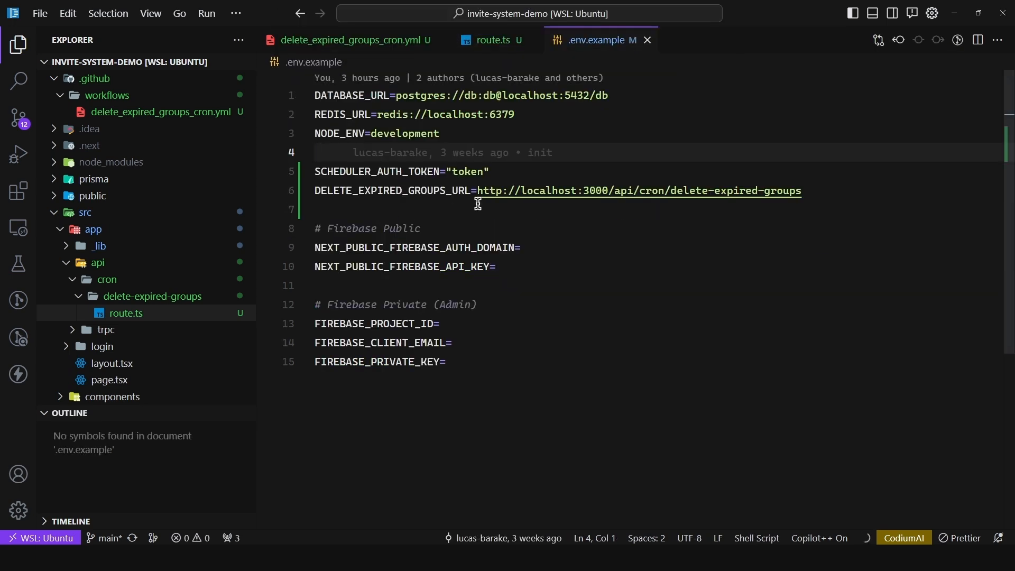
pyautogui.doubleClick(350, 172)
pyautogui.doubleClick(462, 171)
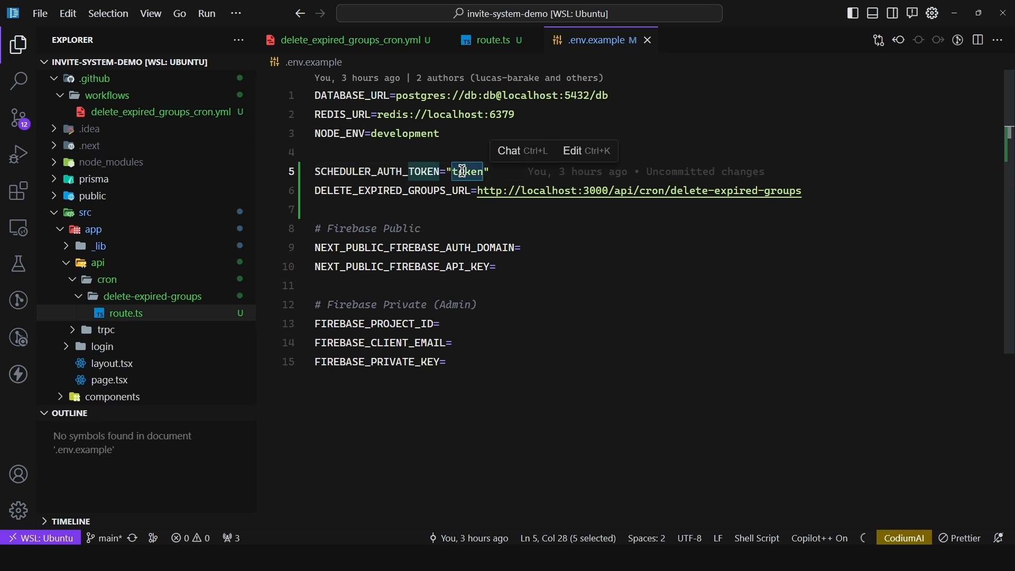
pyautogui.click(492, 40)
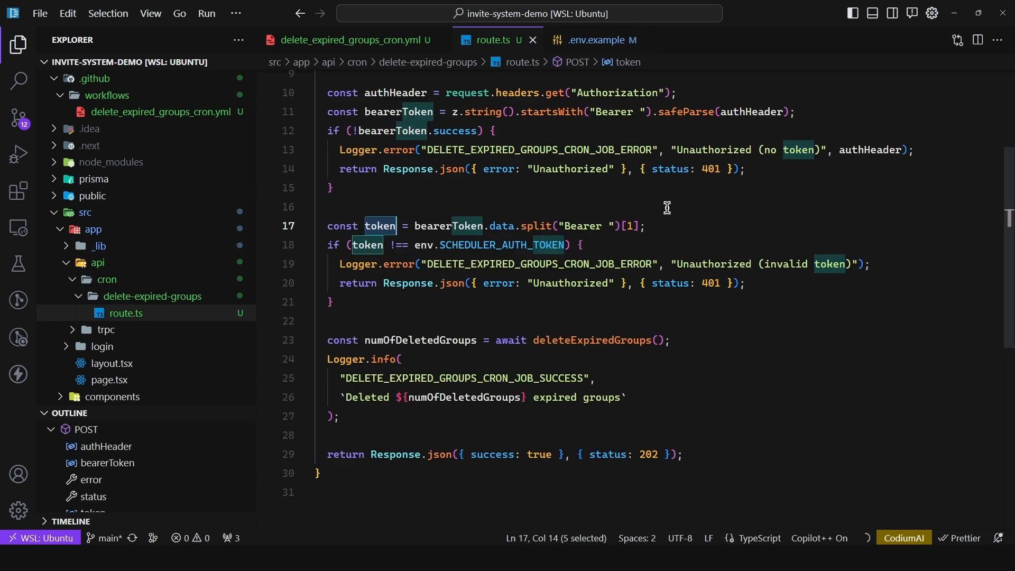
# Step: Point out the 401 invalid-token check and view the expired-groups DELETE query in deleteExpiredGroups
pyautogui.doubleClick(711, 283)
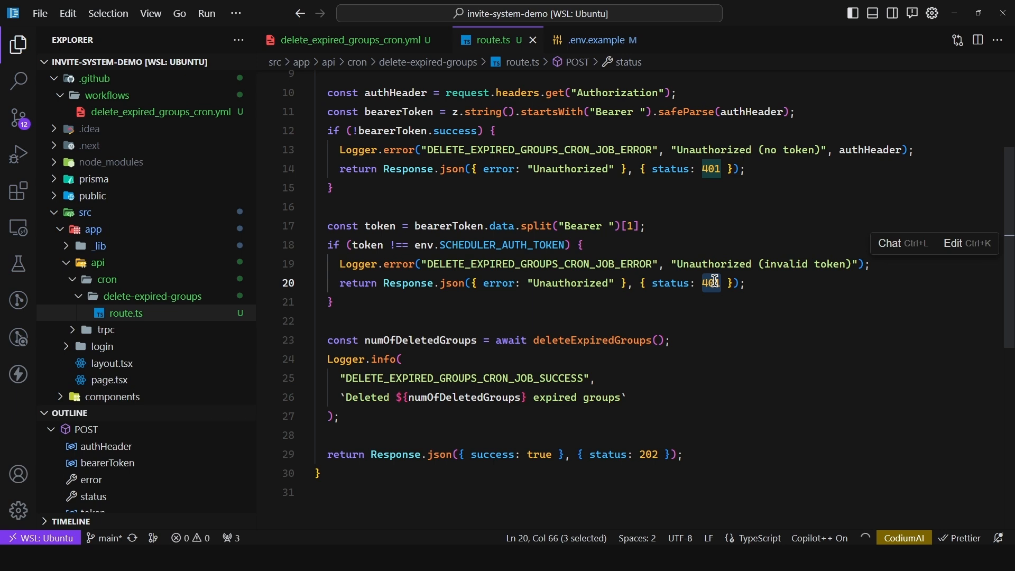
pyautogui.click(343, 303)
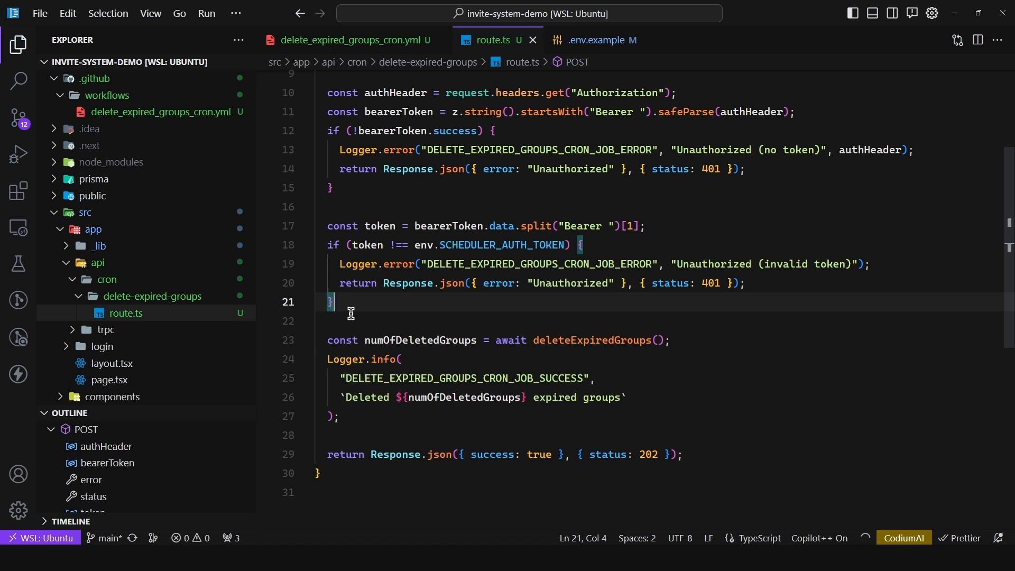
pyautogui.keyDown('ctrl'); pyautogui.click(587, 340); pyautogui.keyUp('ctrl')
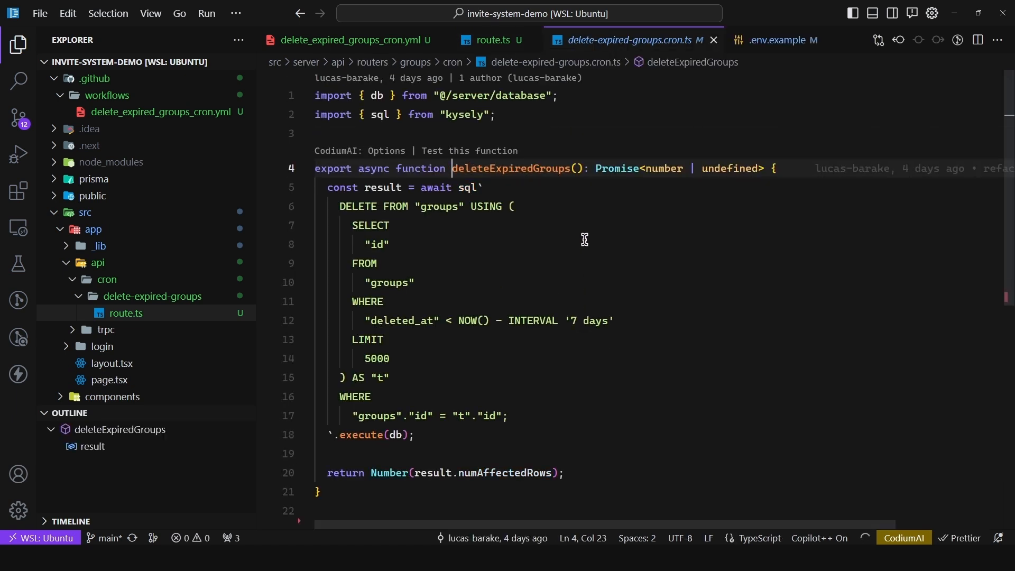
pyautogui.moveTo(340, 207); pyautogui.dragTo(373, 397)
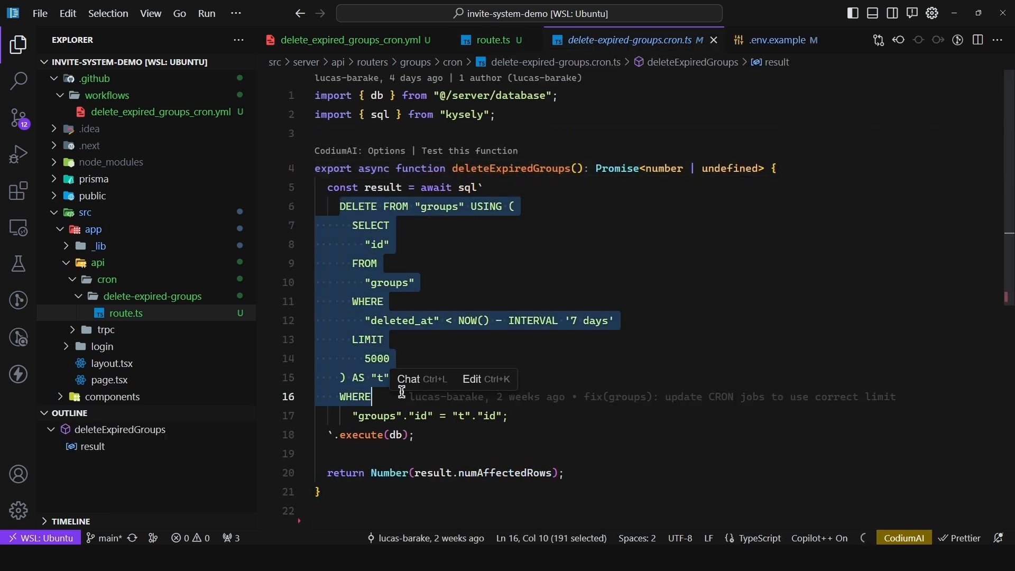
pyautogui.click(487, 39)
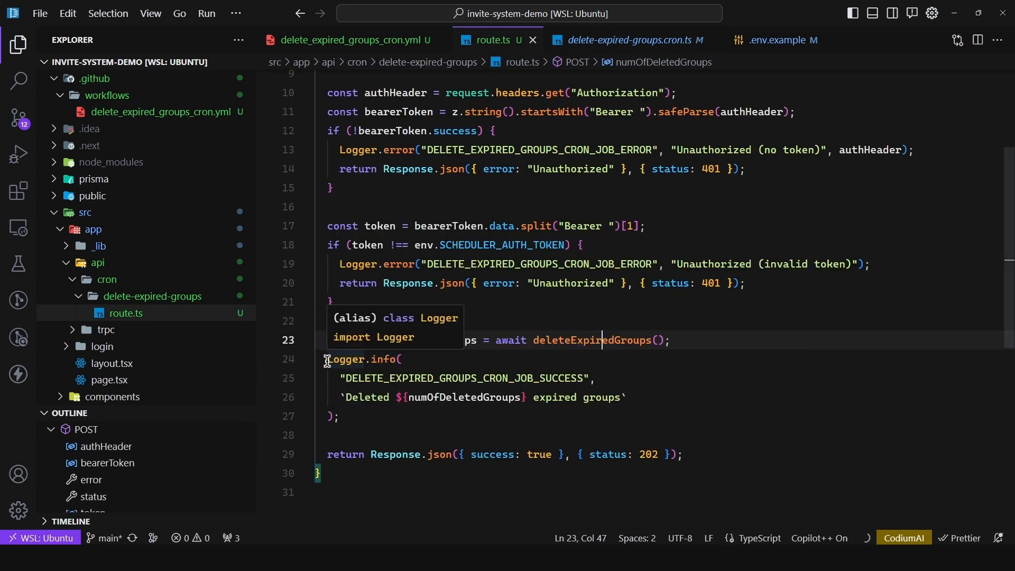
# Step: Highlight the success Logger.info block and start changing the success status 202 to 200
pyautogui.moveTo(327, 359); pyautogui.dragTo(364, 427)
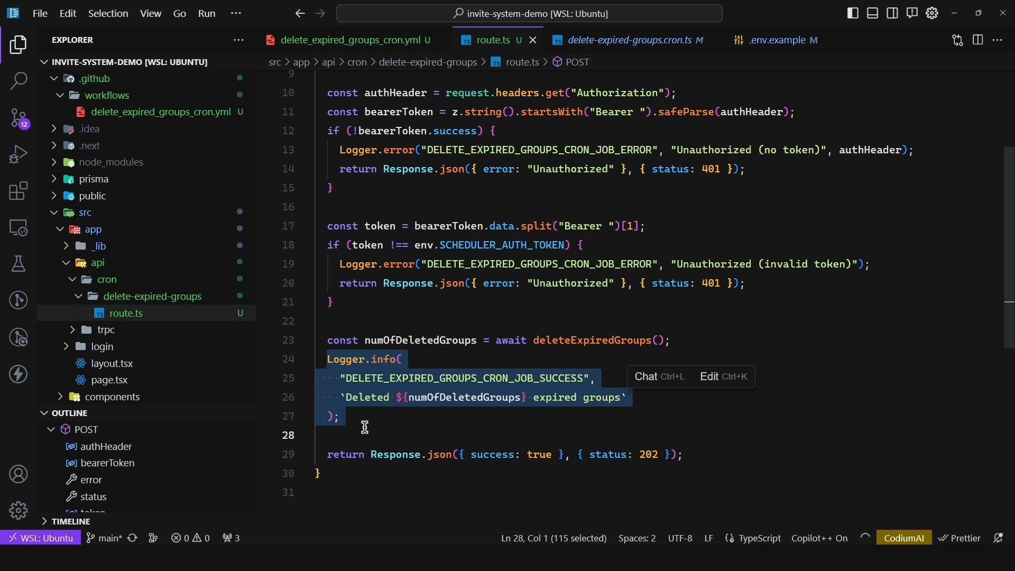
pyautogui.click(659, 455)
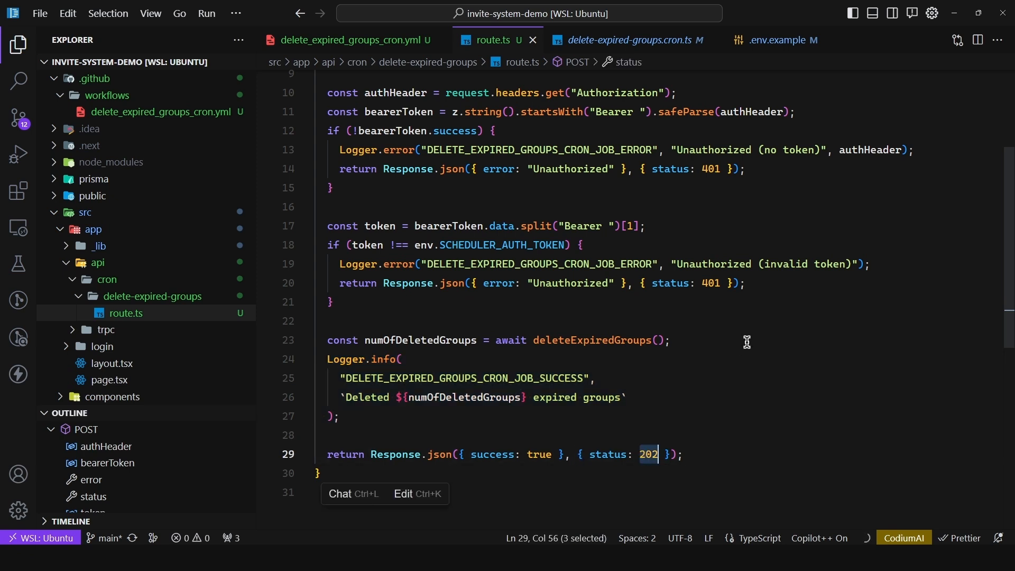
pyautogui.press('BackSpace')
pyautogui.write('0')
pyautogui.click(675, 419)
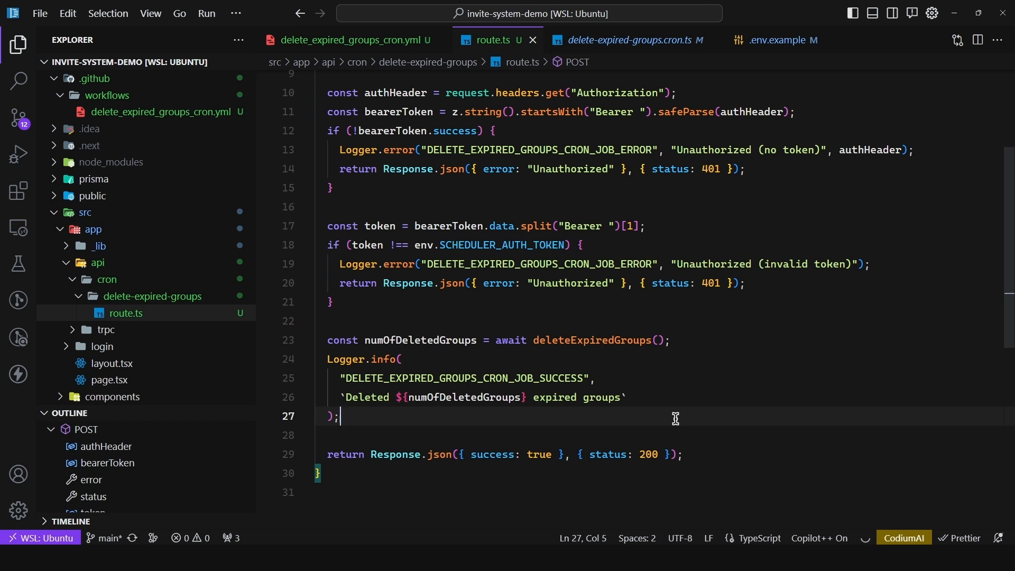
pyautogui.click(409, 40)
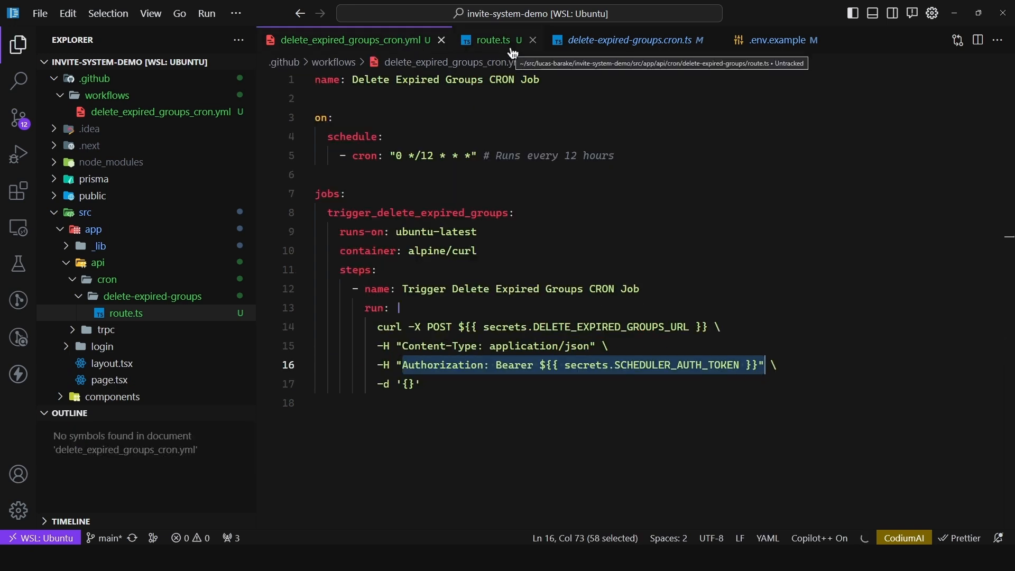
pyautogui.click(493, 40)
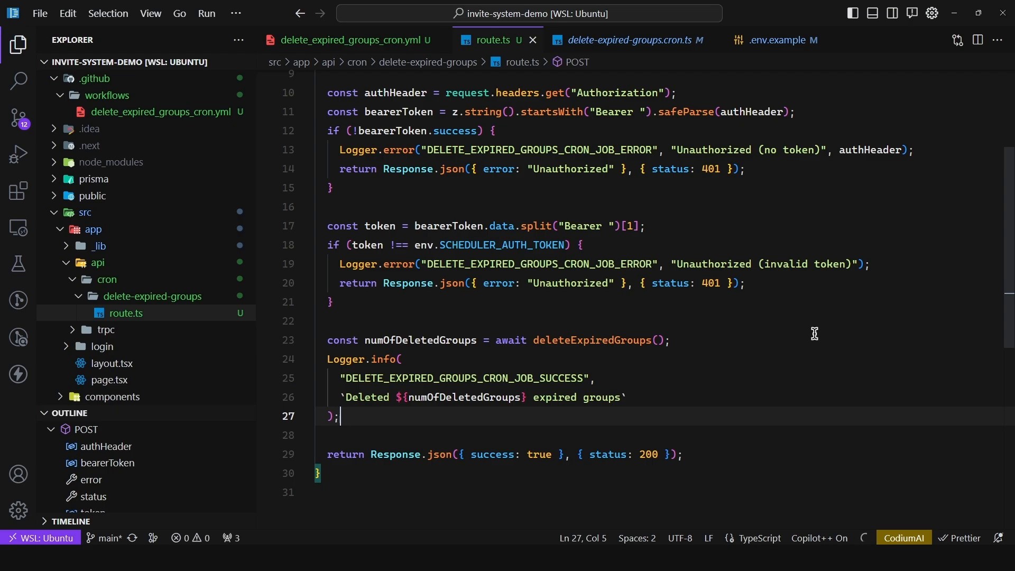
# Step: In the browser, move past the GitHub Docs tab to the nektos/act README
pyautogui.hotkey('alt', 'Tab')
pyautogui.click(230, 10)
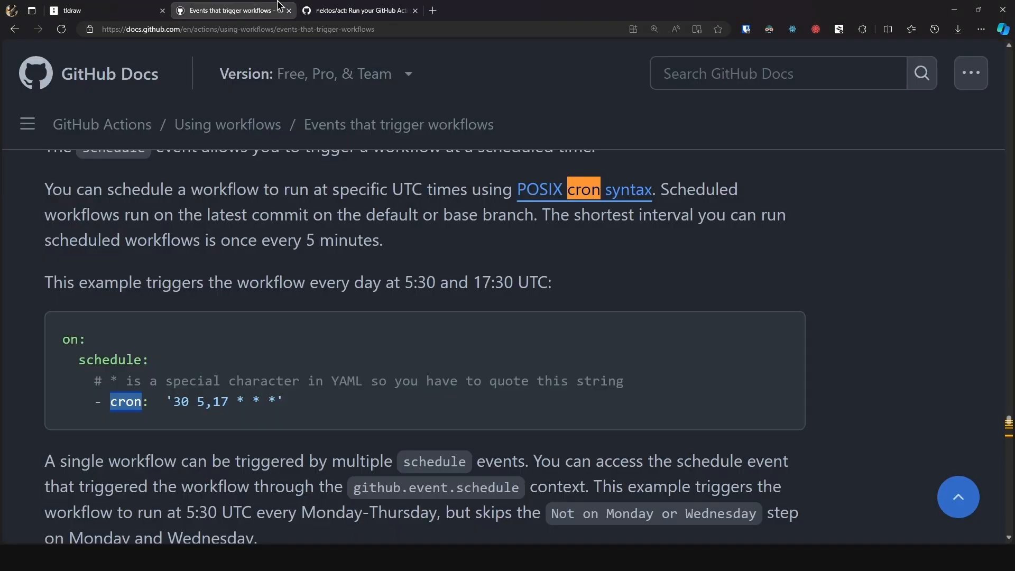
pyautogui.click(357, 10)
pyautogui.scroll(-1, 291, 132)
pyautogui.moveTo(189, 203); pyautogui.dragTo(181, 202)
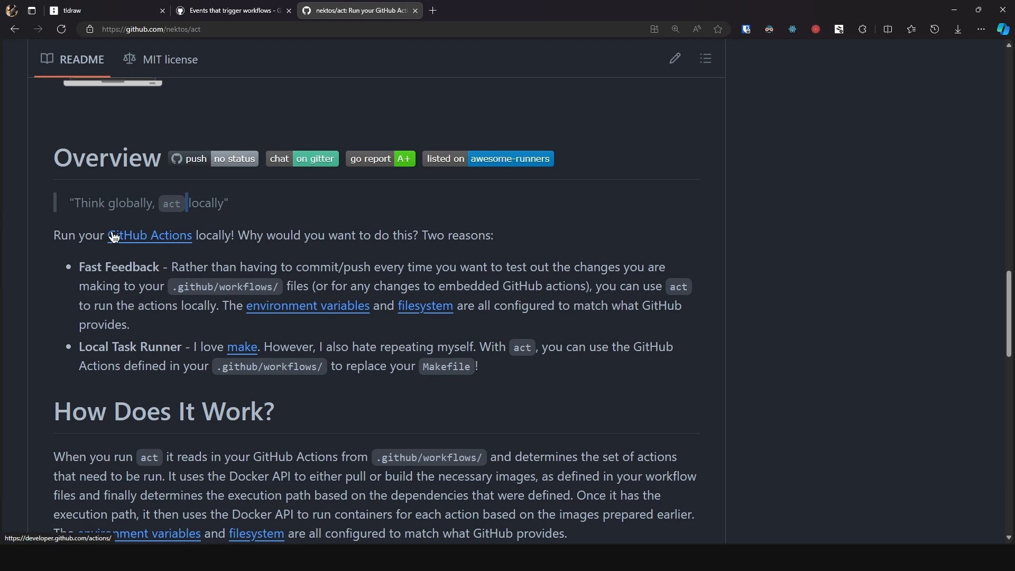
pyautogui.click(133, 260)
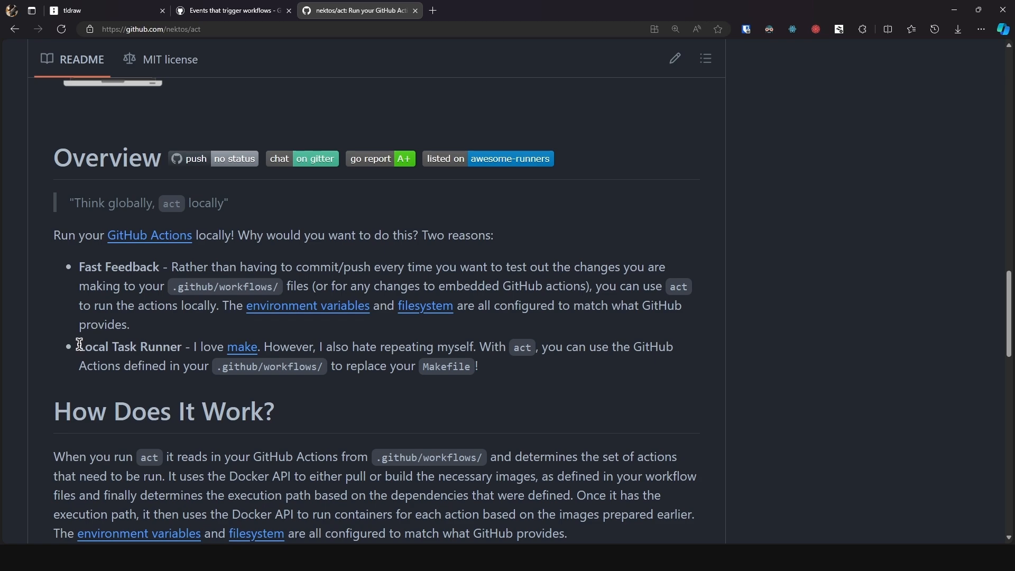
# Step: Highlight 'Local Task Runner', 'workflows' and 'based on the dependencies that were defined'
pyautogui.moveTo(79, 345); pyautogui.dragTo(177, 347)
pyautogui.scroll(-2, 176, 343)
pyautogui.scroll(-1, 177, 326)
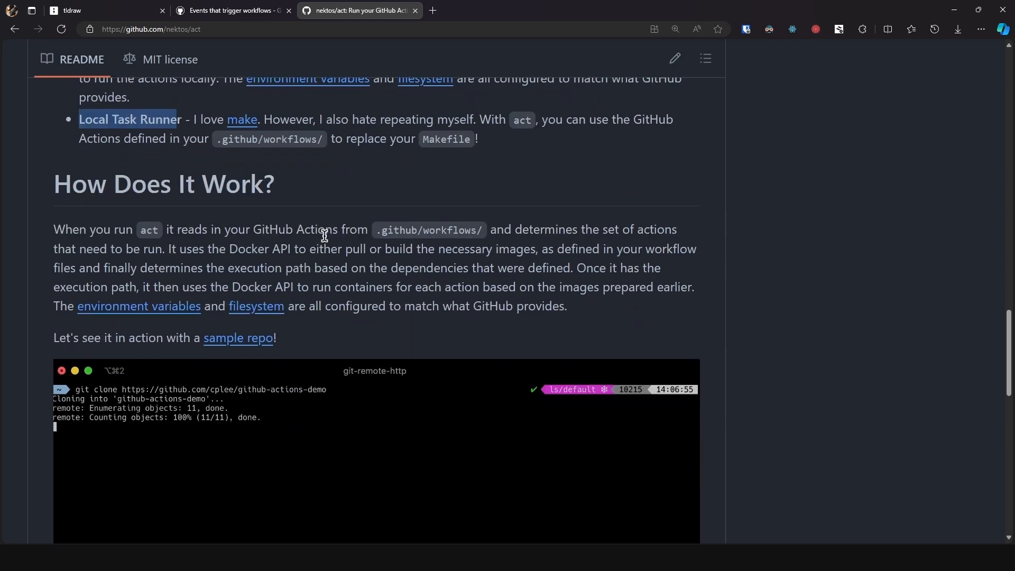
pyautogui.doubleClick(452, 229)
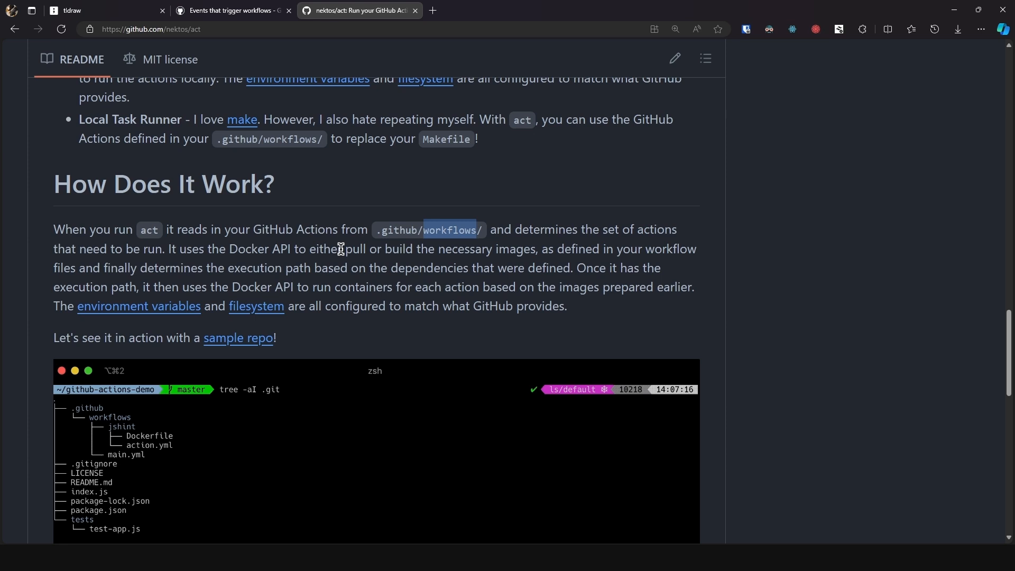
pyautogui.moveTo(314, 268); pyautogui.dragTo(573, 269)
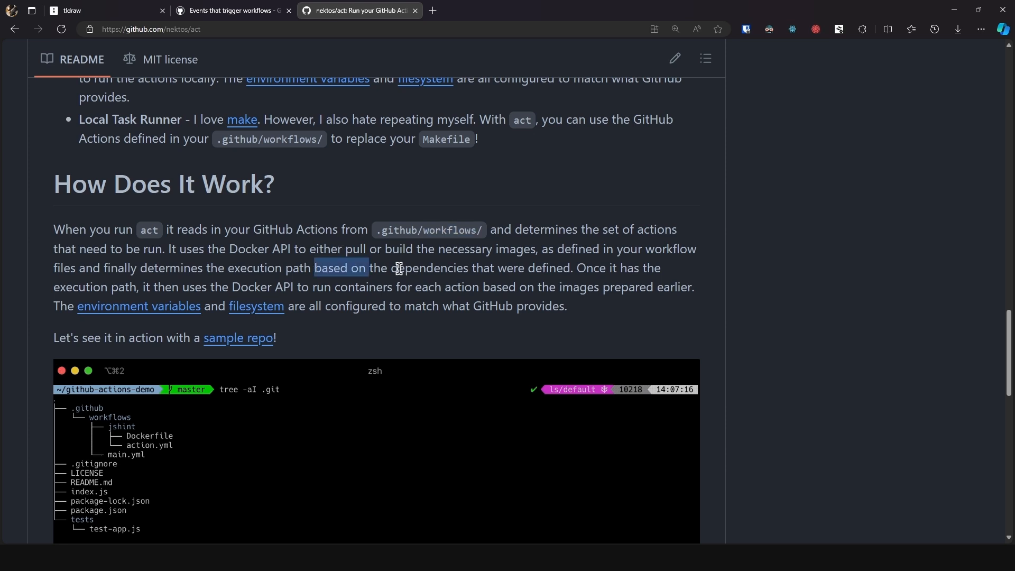
pyautogui.scroll(-15, 541, 306)
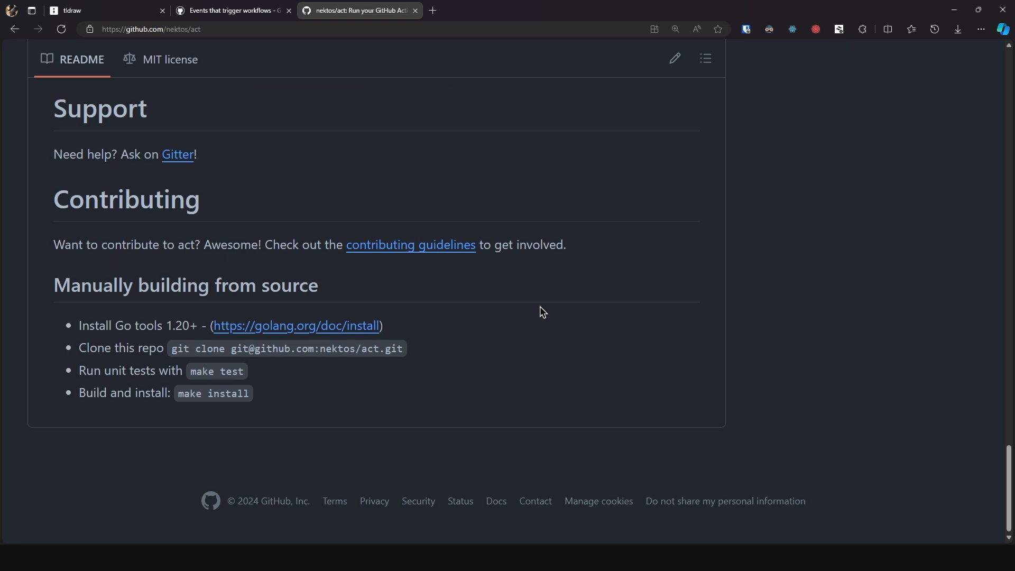
pyautogui.scroll(2, 541, 306)
pyautogui.scroll(-1, 540, 309)
# Step: Back in the editor, open a new terminal and recall the earlier install command from history
pyautogui.hotkey('alt', 'Tab')
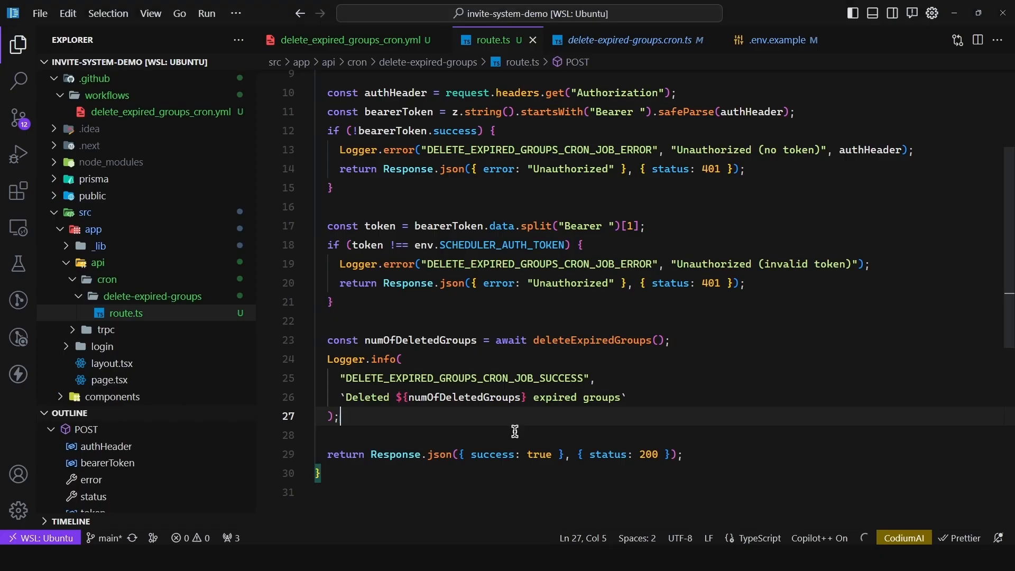
pyautogui.hotkey('ctrl', '`')
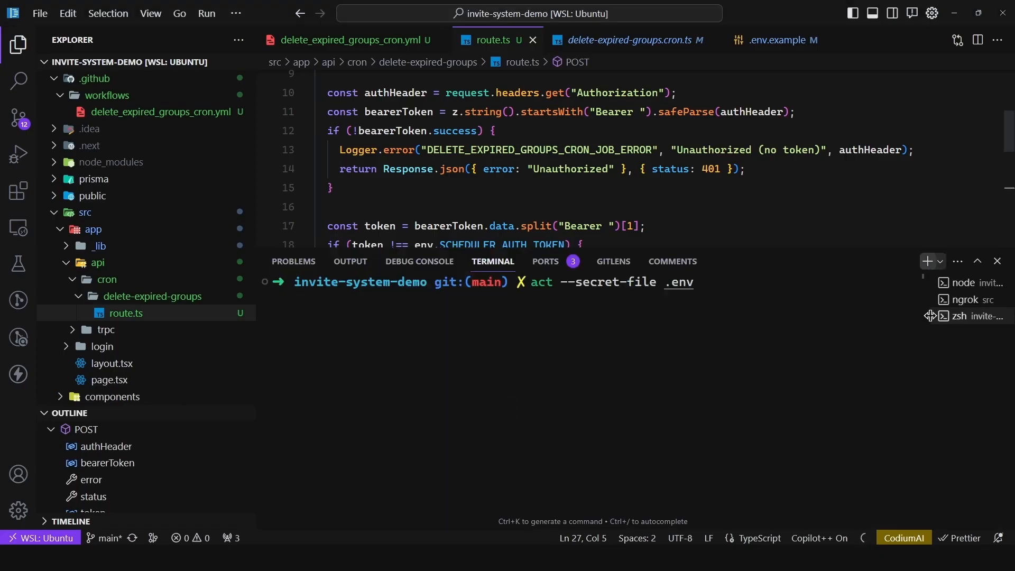
pyautogui.click(927, 260)
pyautogui.press('Up')
pyautogui.press('Up')
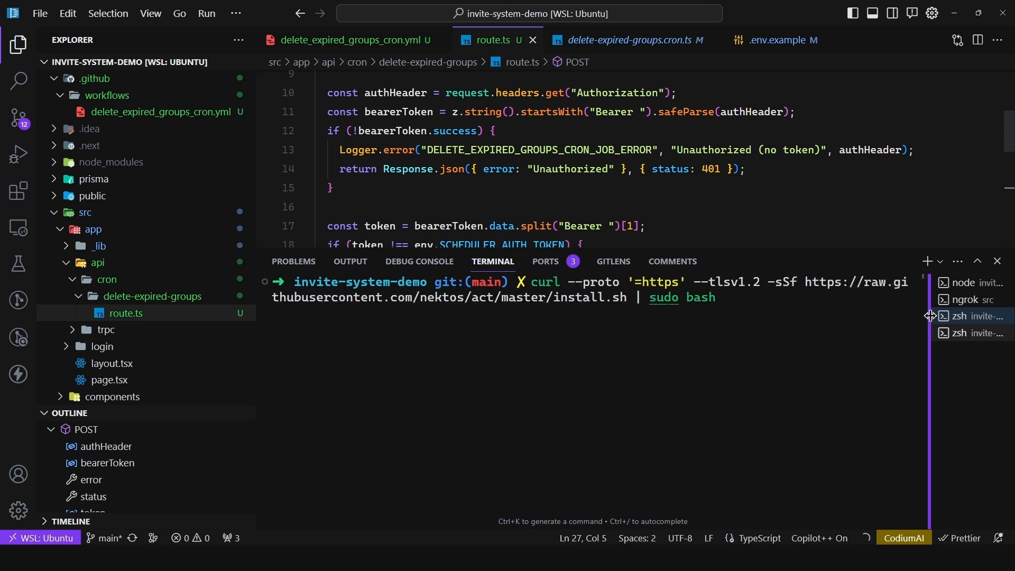
pyautogui.click(724, 296)
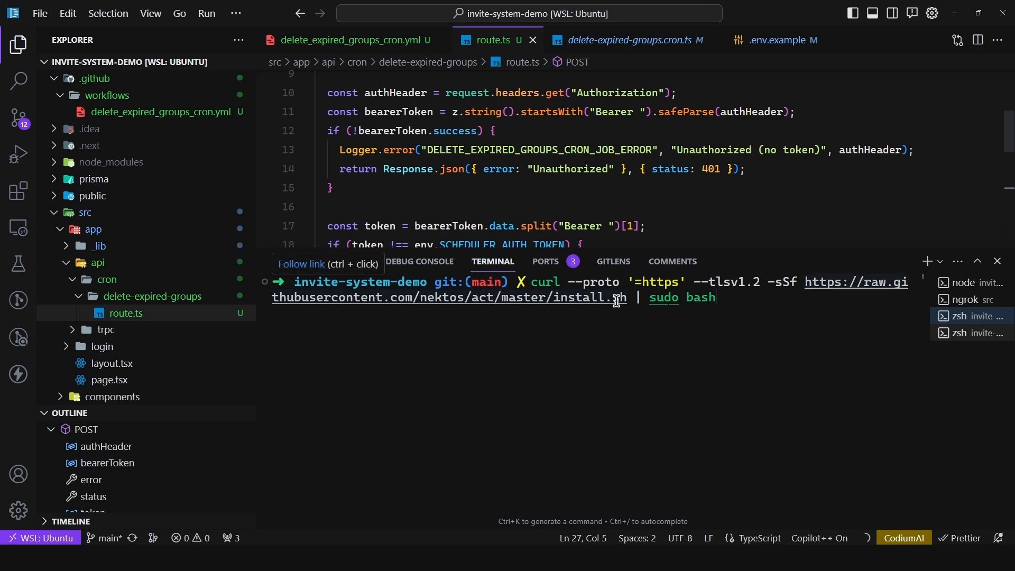
# Step: Clear the old install command for 'act --secret-file .env' and show delete_expired_groups_cron.yml fully
pyautogui.doubleClick(701, 298)
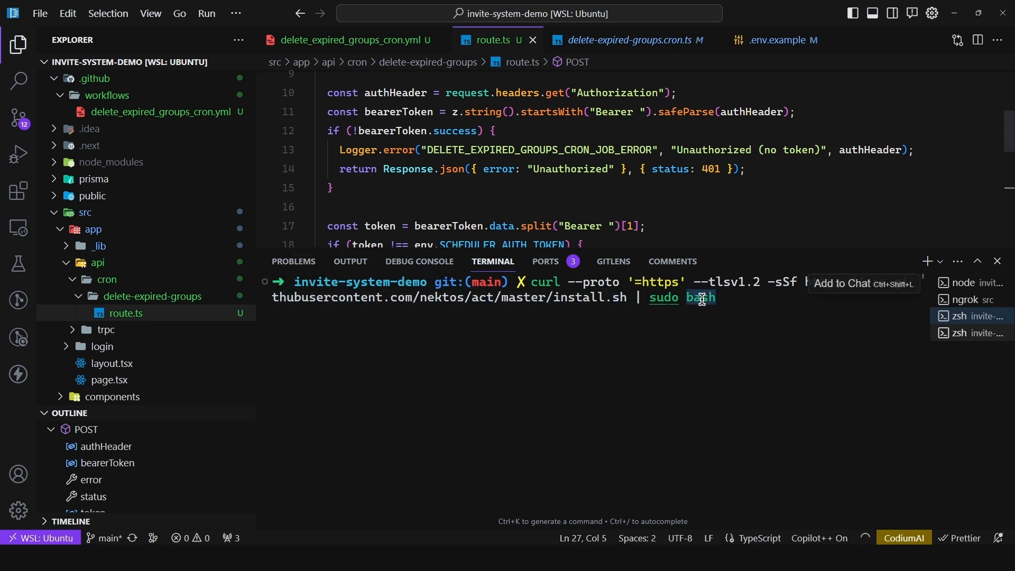
pyautogui.click(750, 304)
pyautogui.press('Left')
pyautogui.press('Left')
pyautogui.press('Left')
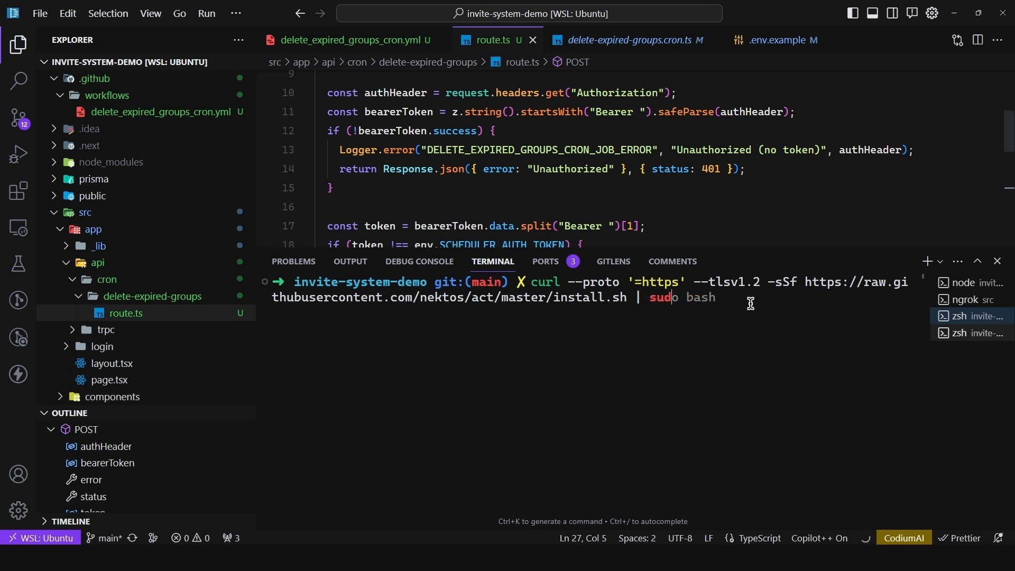
pyautogui.hotkey('ctrl', 'u')
pyautogui.write('act')
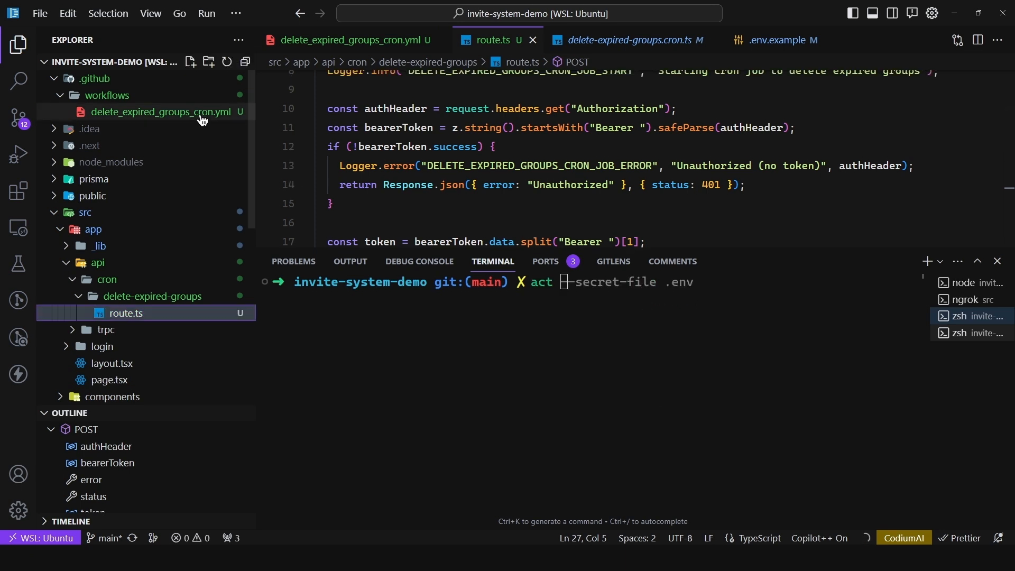
pyautogui.click(161, 112)
pyautogui.scroll(-3, 521, 182)
pyautogui.scroll(-2, 521, 183)
pyautogui.scroll(-2, 522, 183)
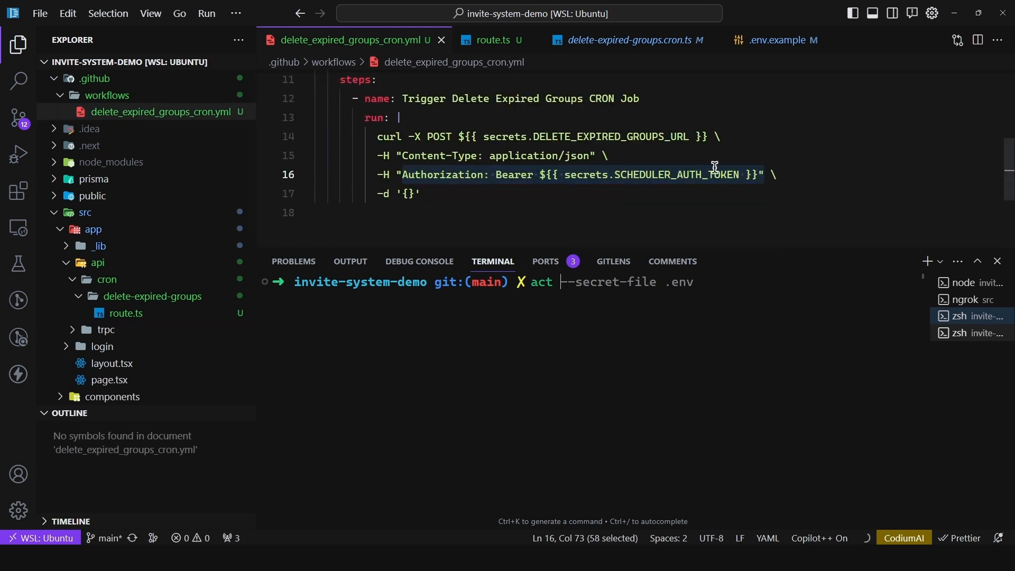
pyautogui.write('--secr')
pyautogui.write('et-file .env')
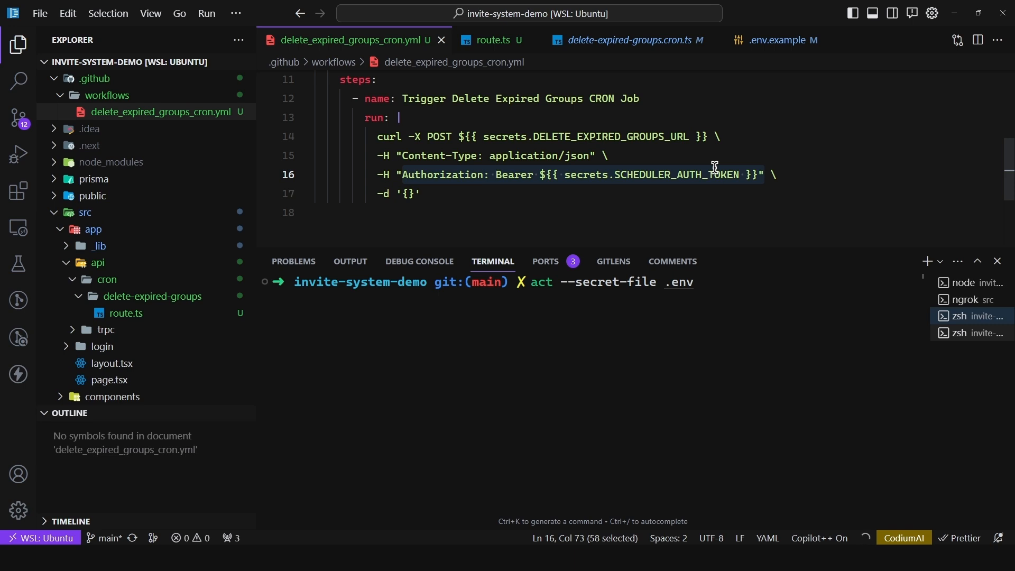
pyautogui.click(997, 261)
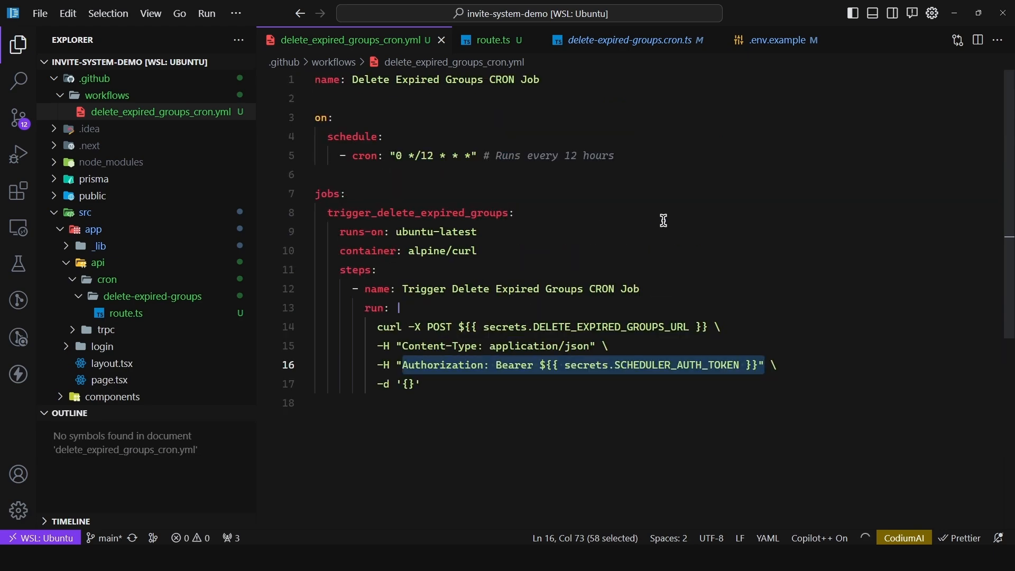
# Step: Search Google for ngrok and open the ngrok.com homepage
pyautogui.hotkey('ctrl', '`')
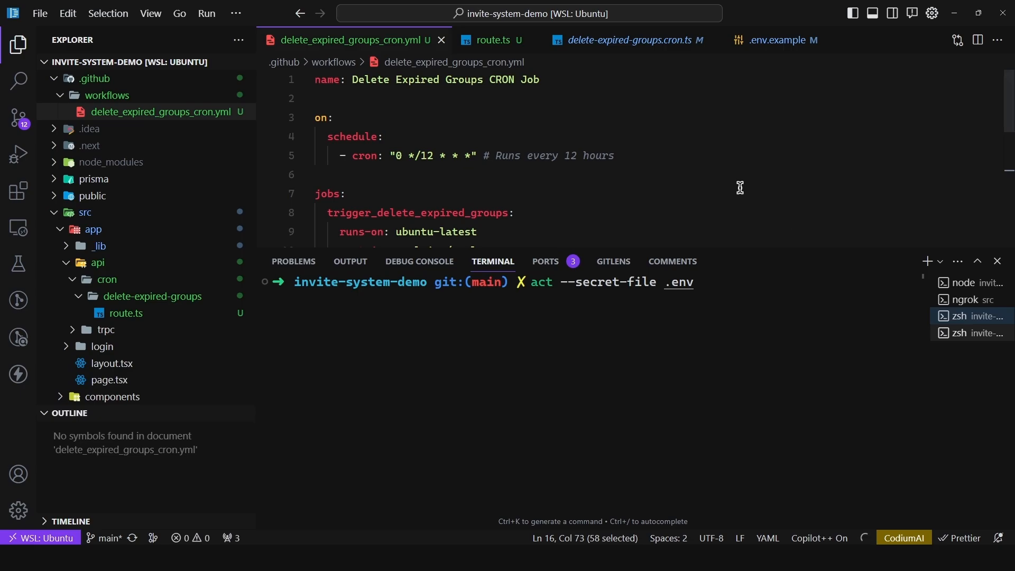
pyautogui.hotkey('alt', 'Tab')
pyautogui.write('ngrok')
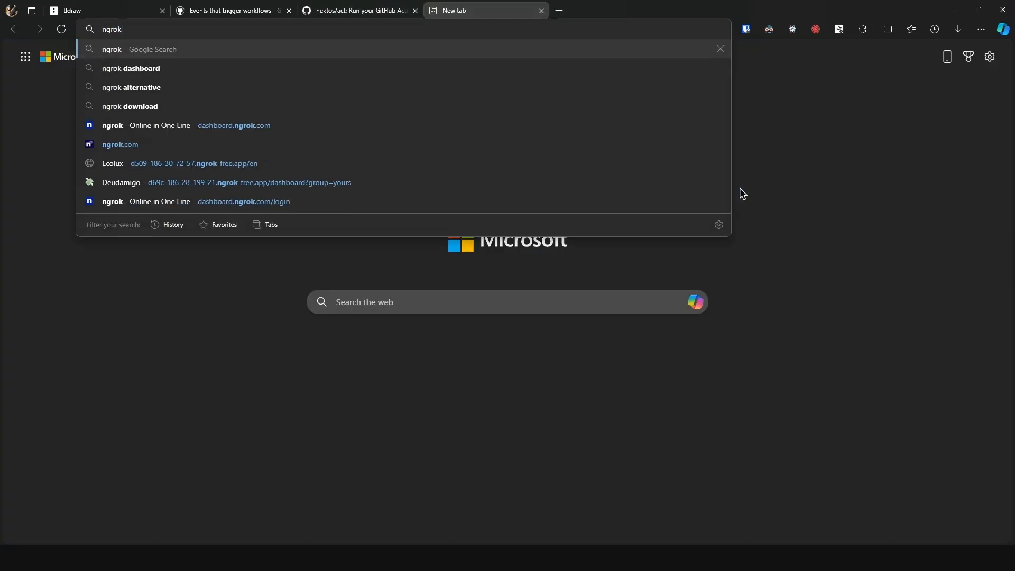
pyautogui.press('Return')
pyautogui.click(264, 172)
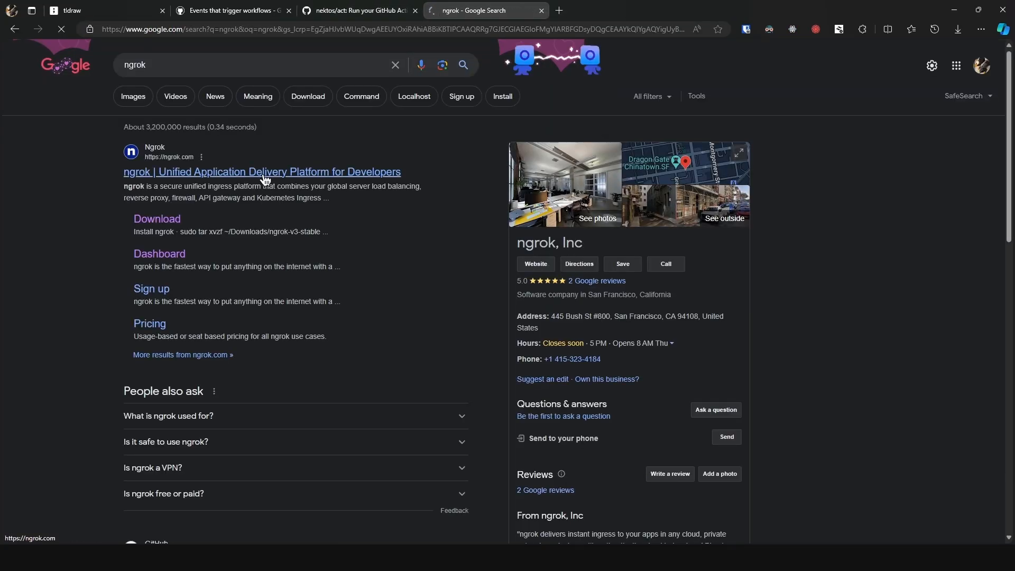
pyautogui.scroll(-5, 146, 267)
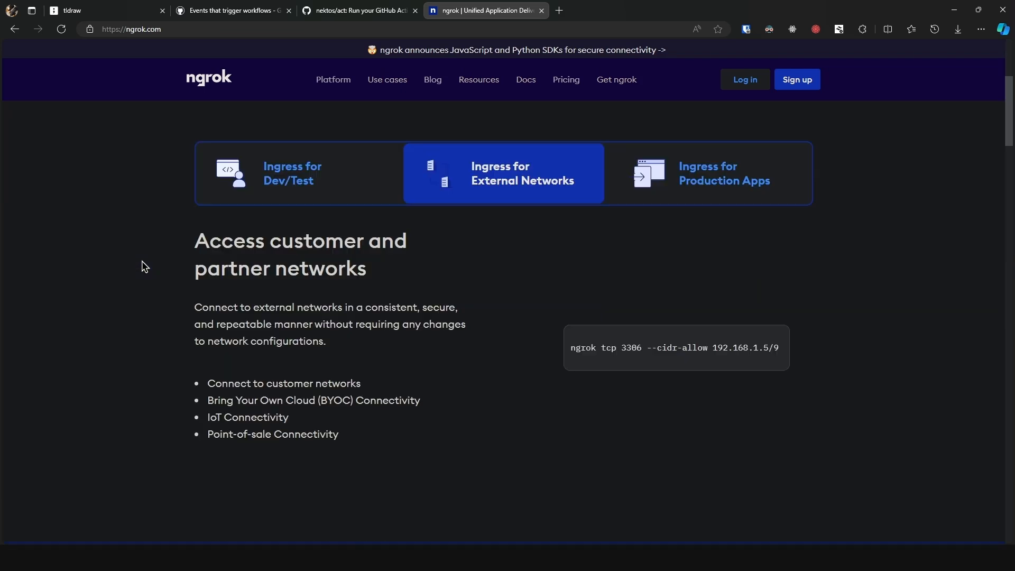
pyautogui.scroll(-3, 145, 266)
pyautogui.scroll(-3, 146, 267)
pyautogui.scroll(-4, 145, 267)
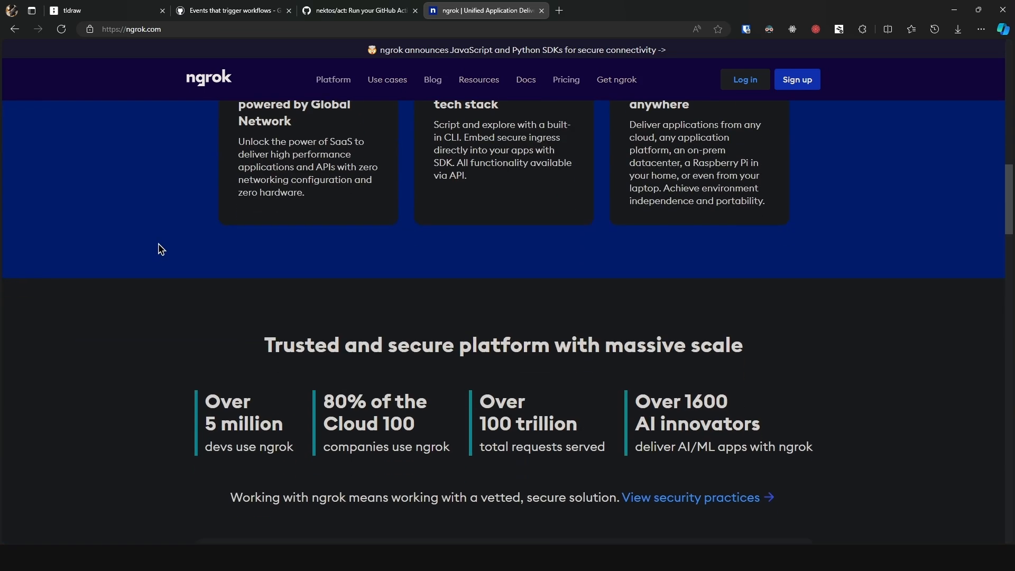
# Step: In a new terminal, run 'ngrok http 3000' to start the tunnel
pyautogui.hotkey('alt', 'Tab')
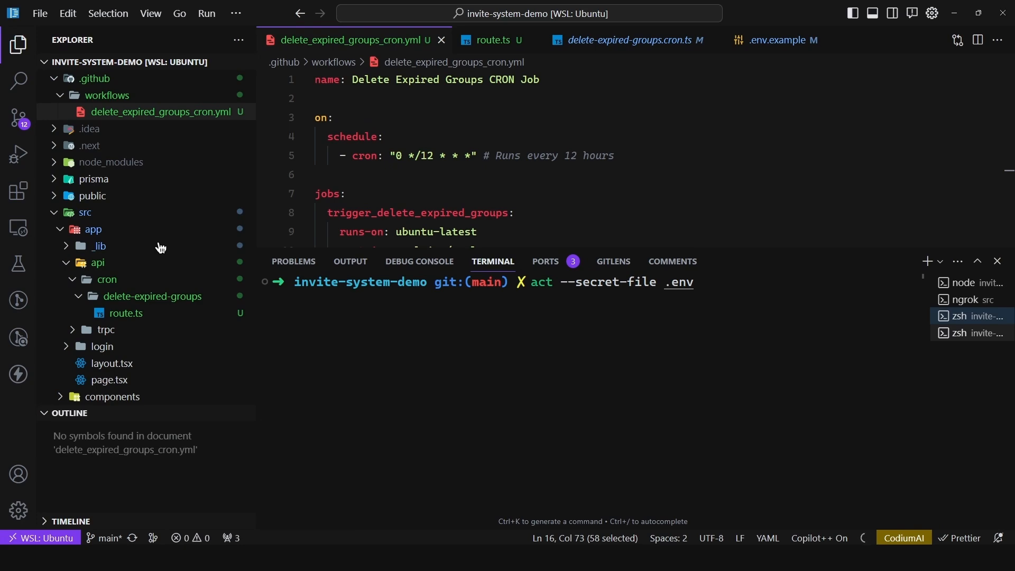
pyautogui.click(964, 284)
pyautogui.click(964, 332)
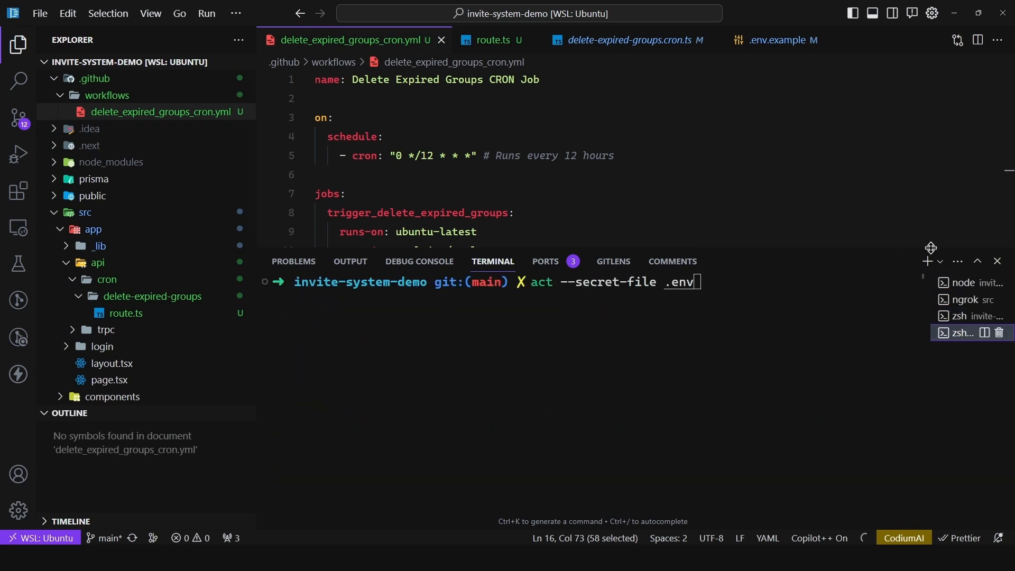
pyautogui.click(928, 261)
pyautogui.write('ngrok ht')
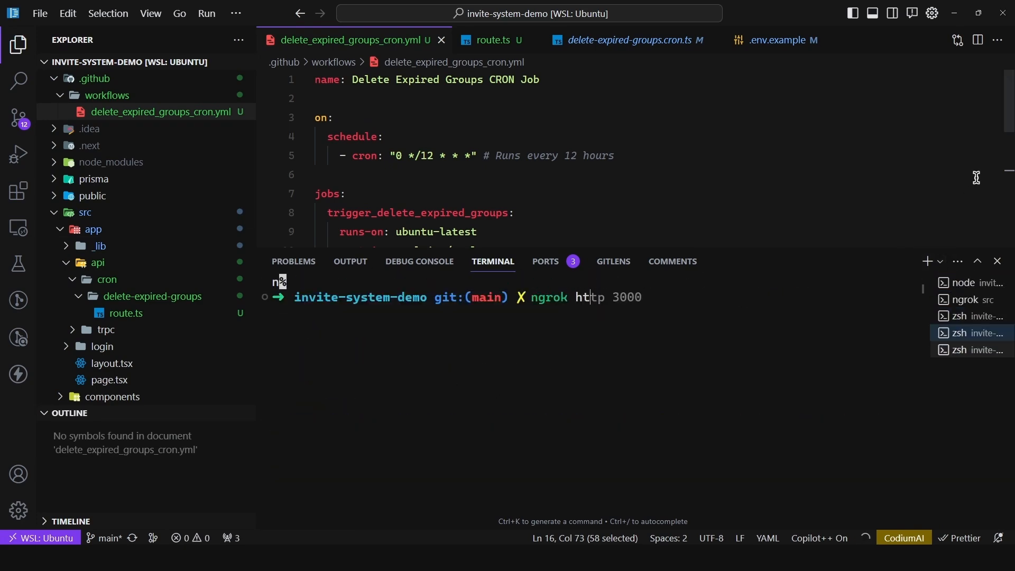
pyautogui.write('tp 3000')
pyautogui.press('Return')
# Step: Select the tunnel's Forwarding URL, return to the act terminal and open .env.example
pyautogui.click(963, 283)
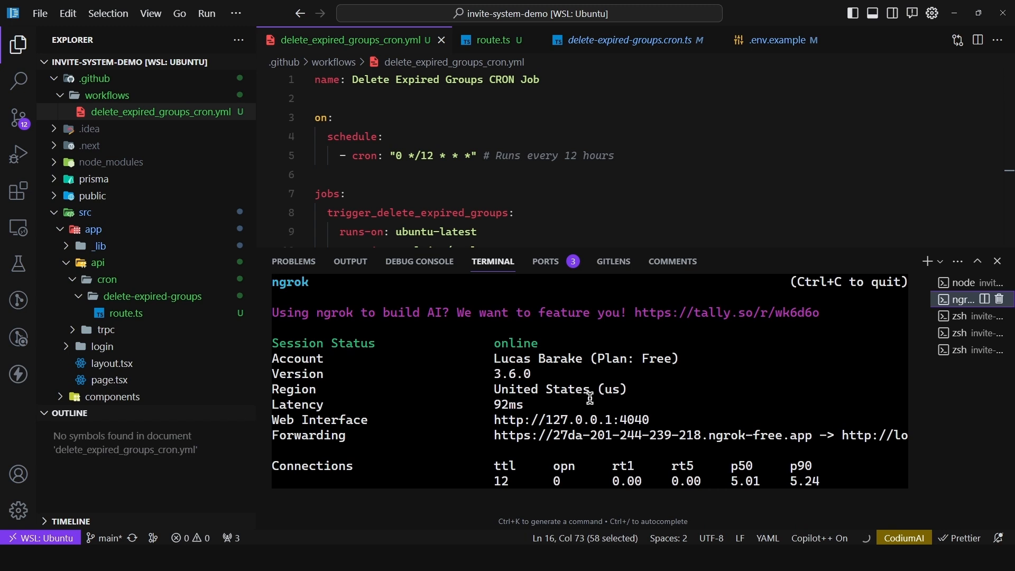
pyautogui.moveTo(495, 436); pyautogui.dragTo(813, 435)
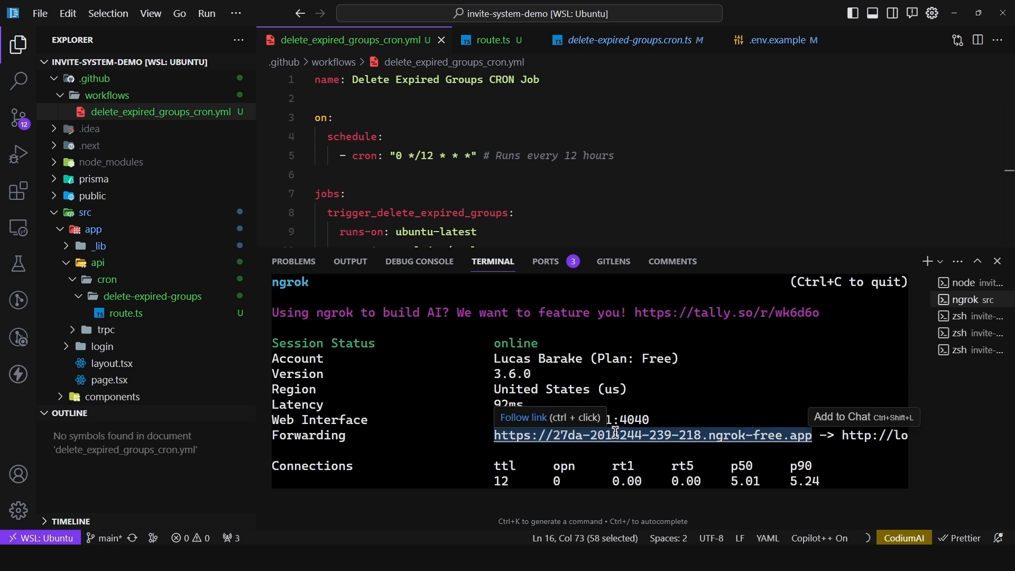
pyautogui.click(958, 332)
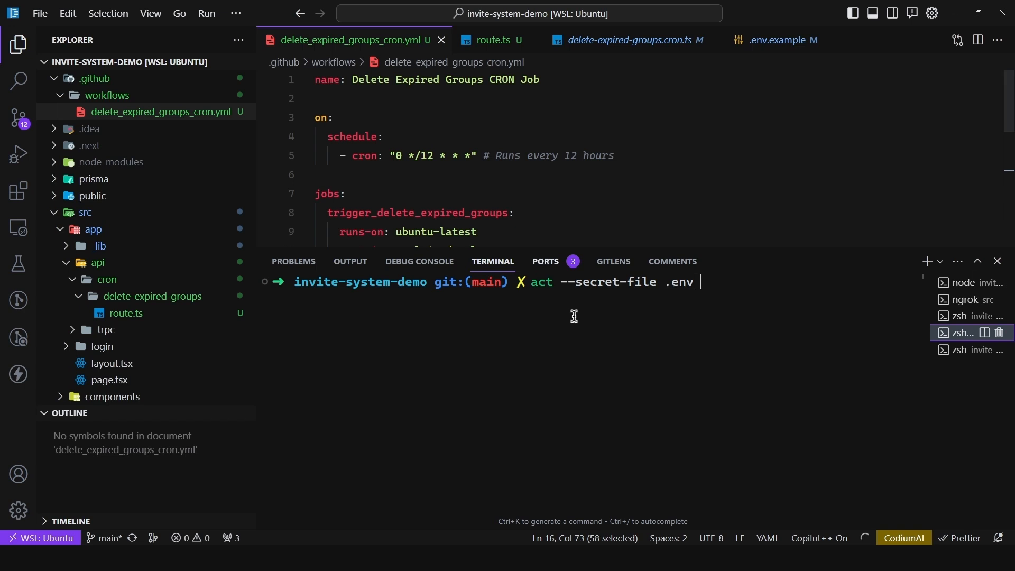
pyautogui.click(774, 40)
# Step: Run the cron workflow locally with act --secret-file .env so the CRON job succeeds
pyautogui.moveTo(806, 190); pyautogui.dragTo(310, 171)
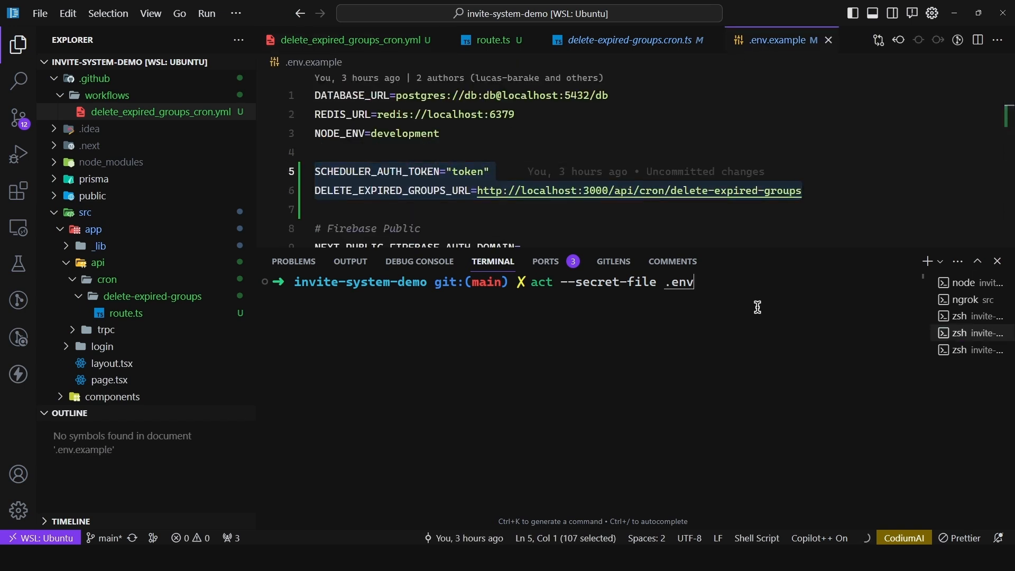
pyautogui.press('Return')
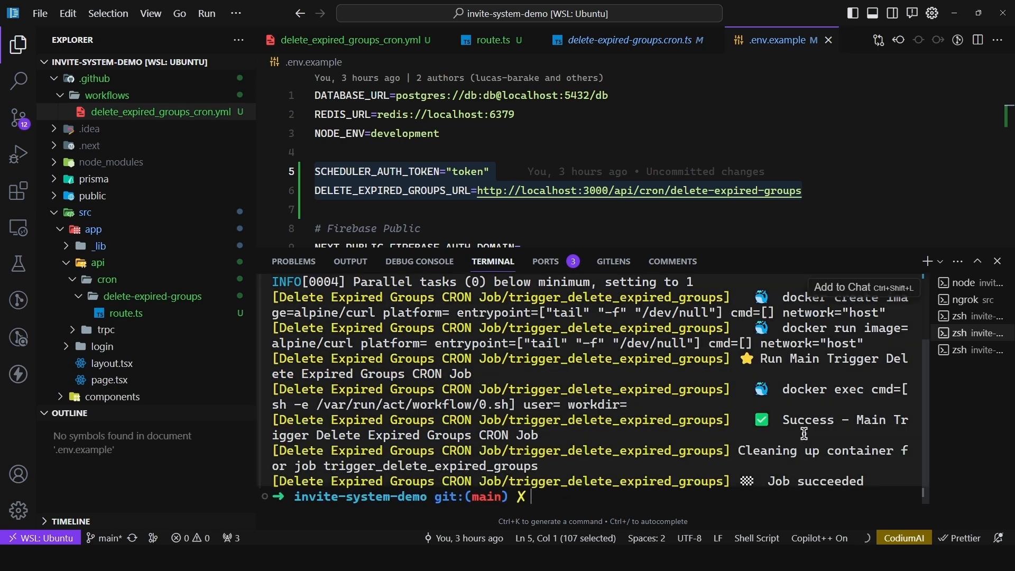
# Step: Show the node server log and highlight the 'Deleted 0 expired groups' message with the 200 POST
pyautogui.click(964, 282)
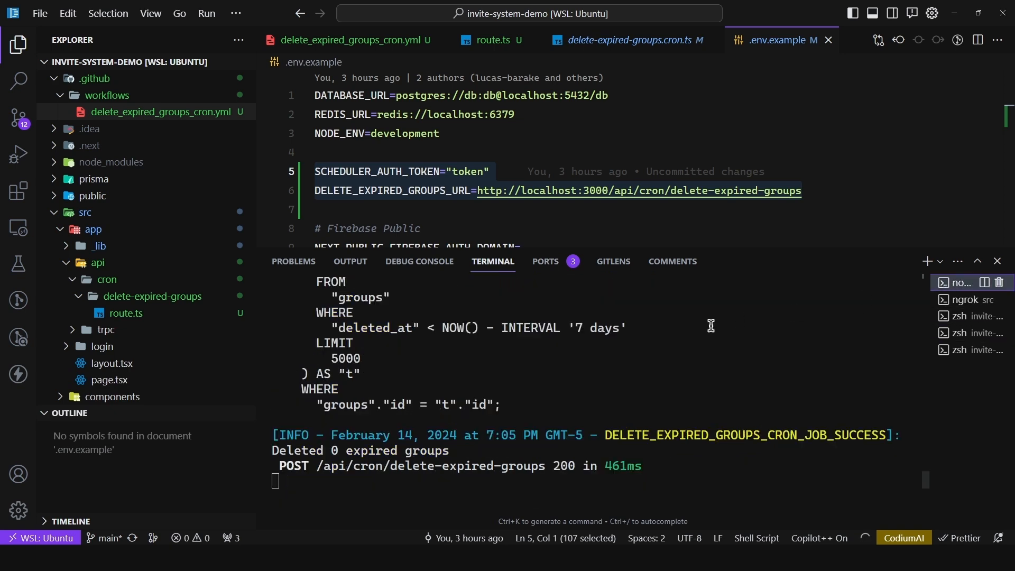
pyautogui.scroll(3, 711, 326)
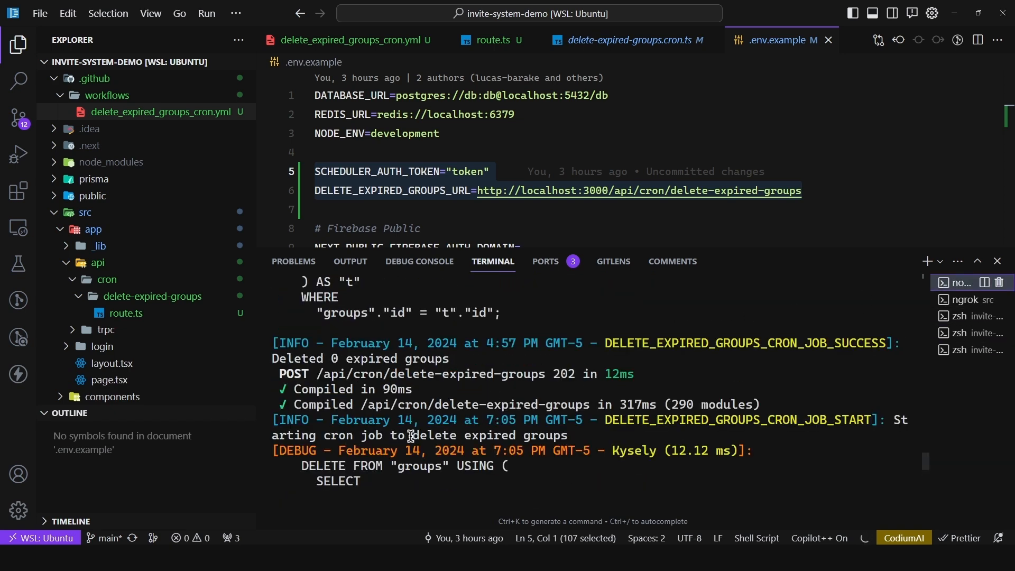
pyautogui.scroll(-5, 594, 437)
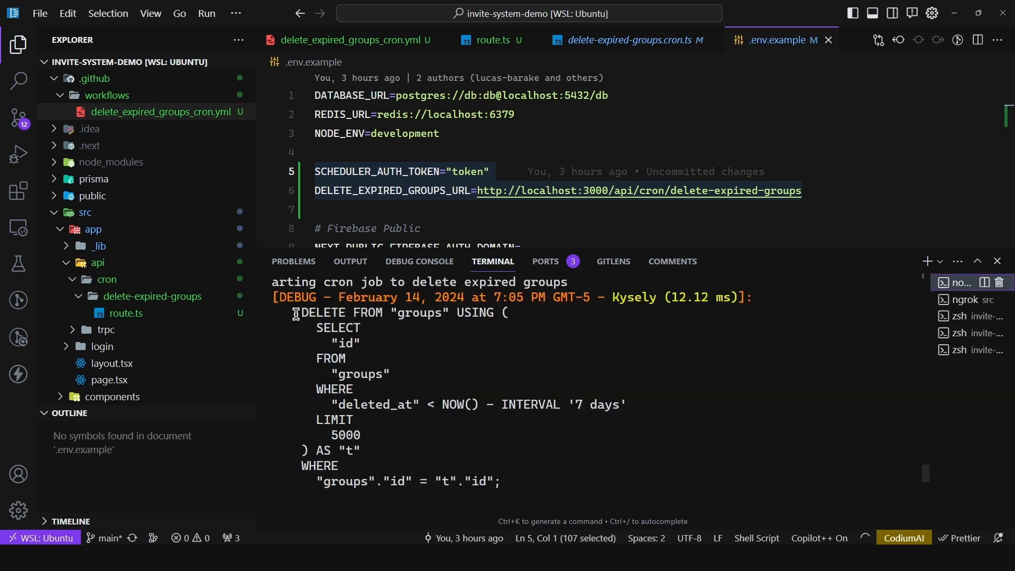
pyautogui.moveTo(293, 282); pyautogui.dragTo(392, 404)
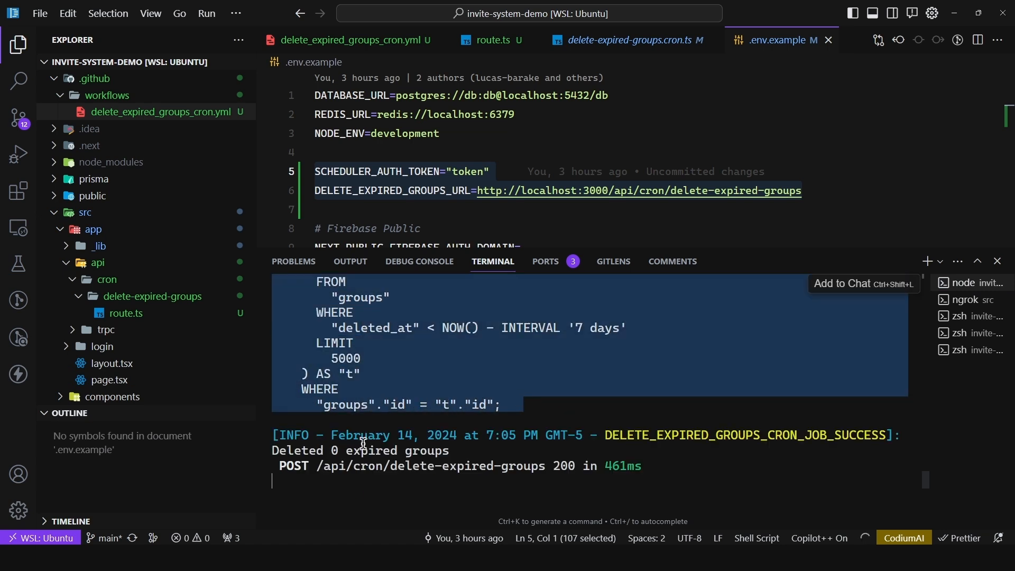
pyautogui.moveTo(294, 450); pyautogui.dragTo(324, 451)
pyautogui.moveTo(390, 454); pyautogui.dragTo(449, 452)
pyautogui.click(546, 376)
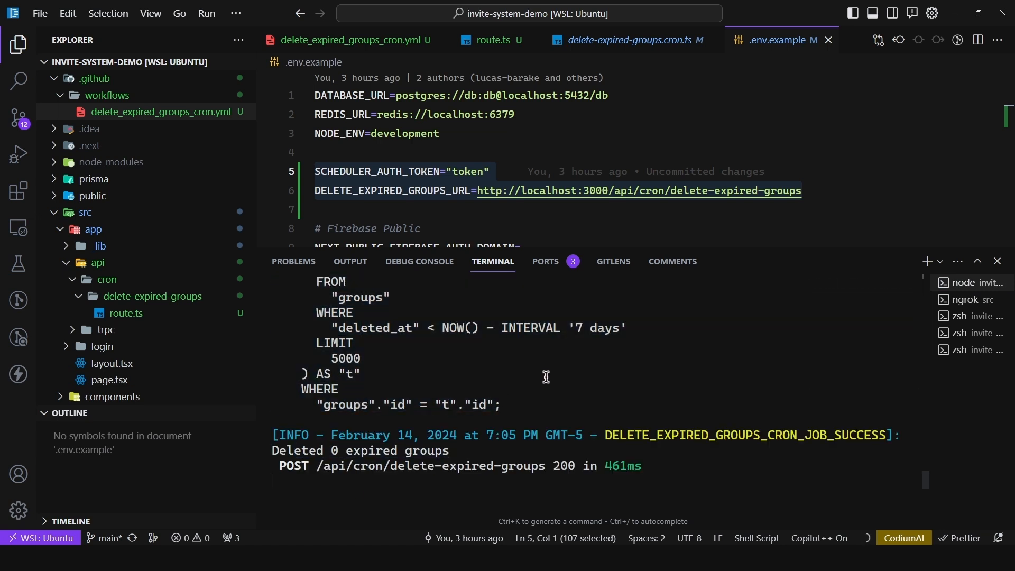